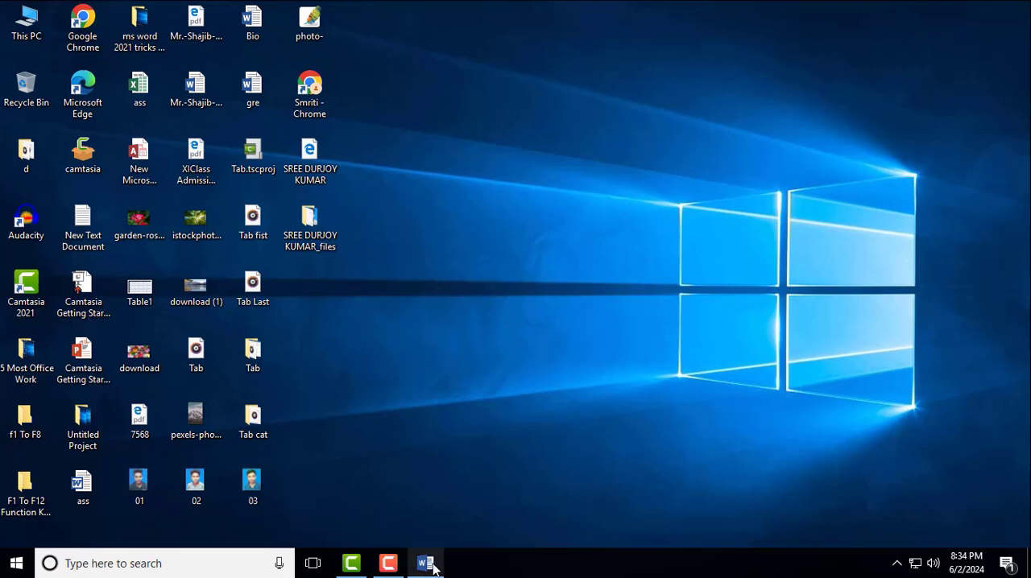
- Switch to the blank Word document and view the Tabs dialog reached from the Home paragraph settings
click(427, 564)
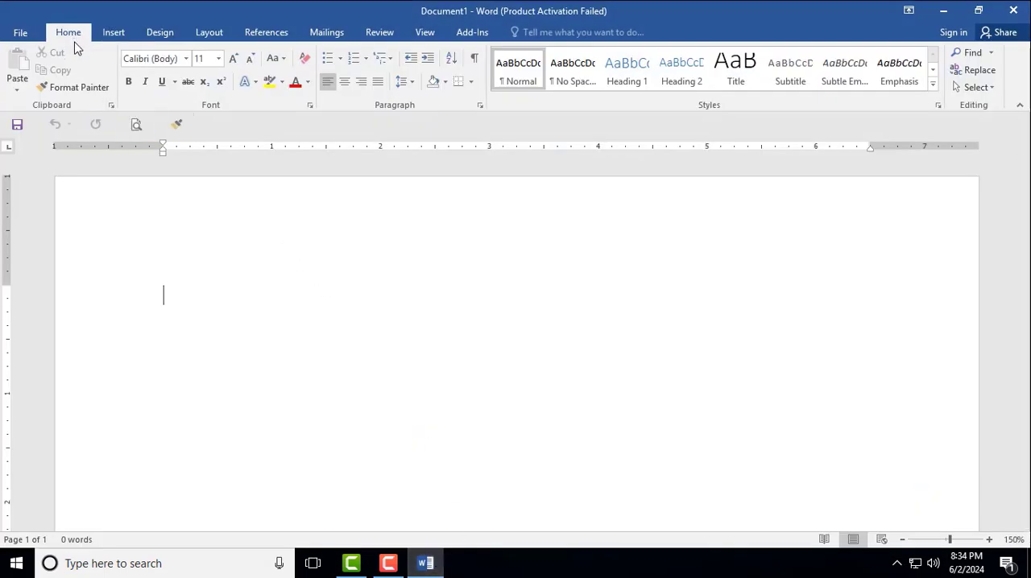
click(480, 106)
click(459, 523)
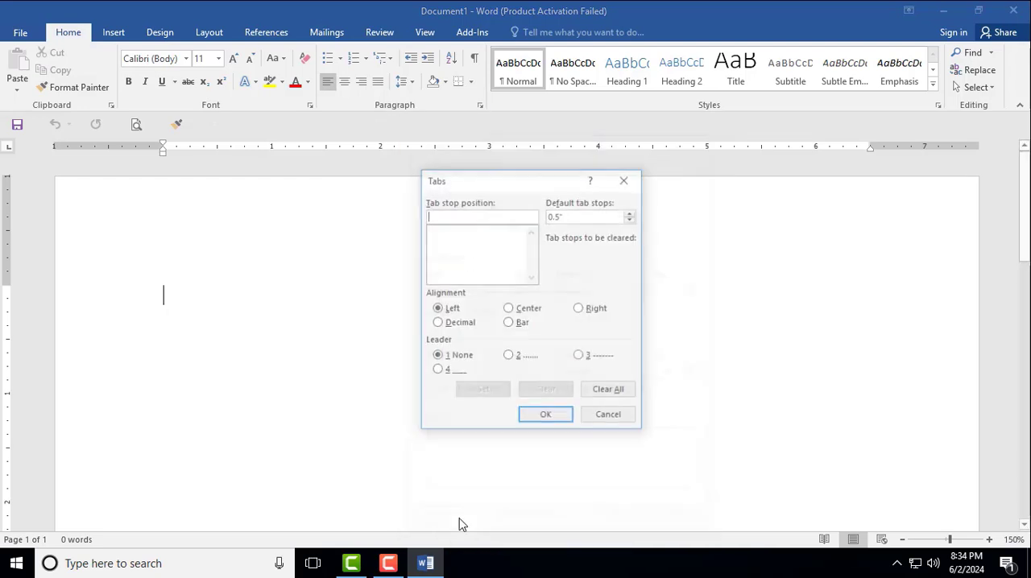
click(624, 180)
- View the Tabs dialog again, this time reached from the Layout paragraph settings, and leave it without changes
click(209, 33)
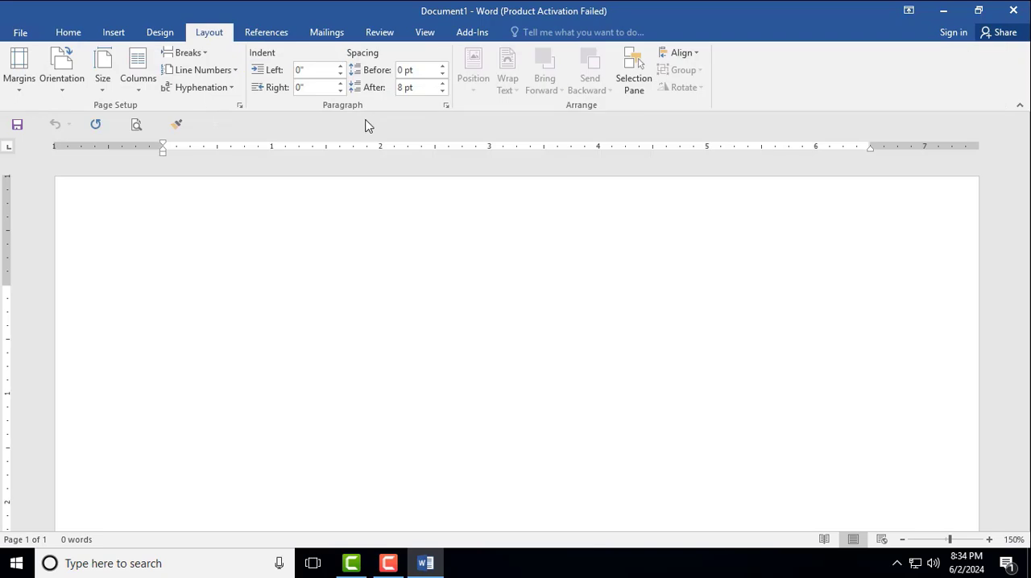
click(445, 106)
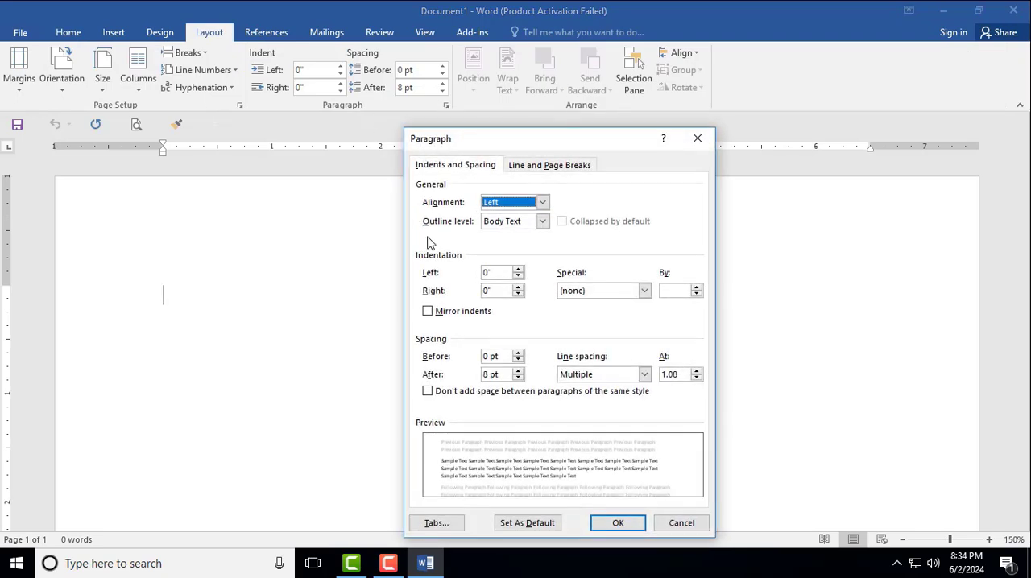
click(451, 522)
key(Escape)
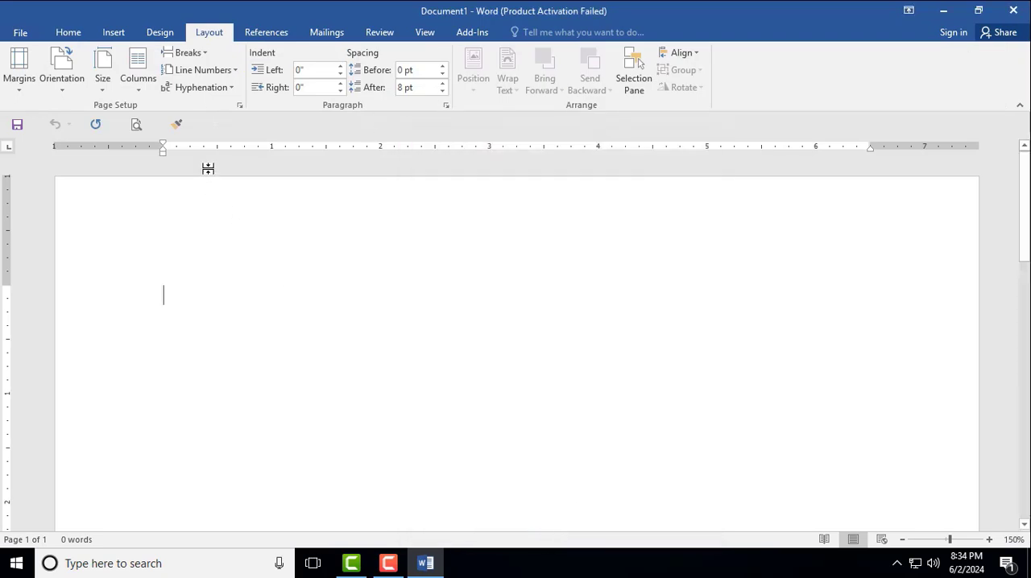
- Hide the document ruler and show it again
click(429, 34)
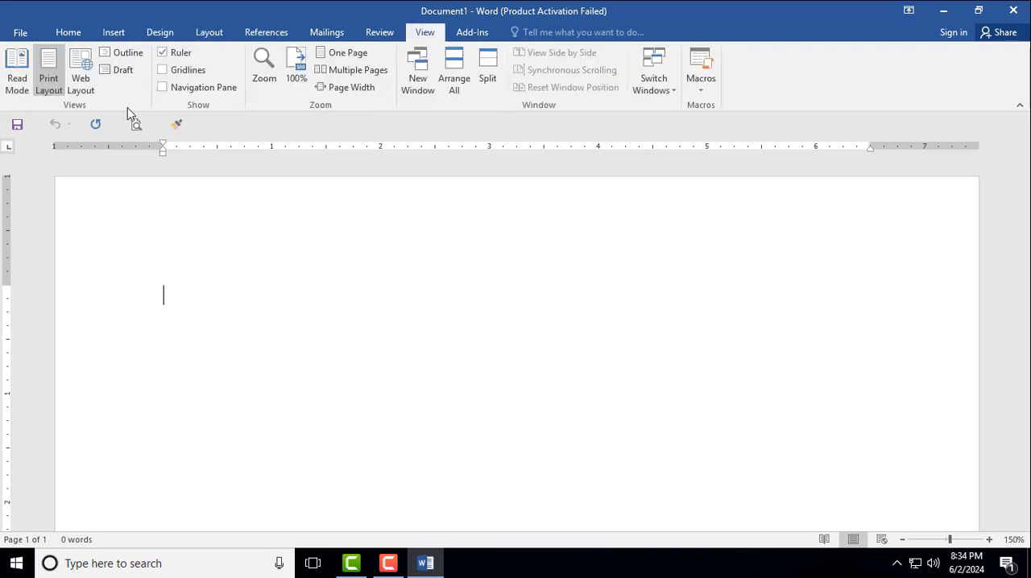
click(164, 52)
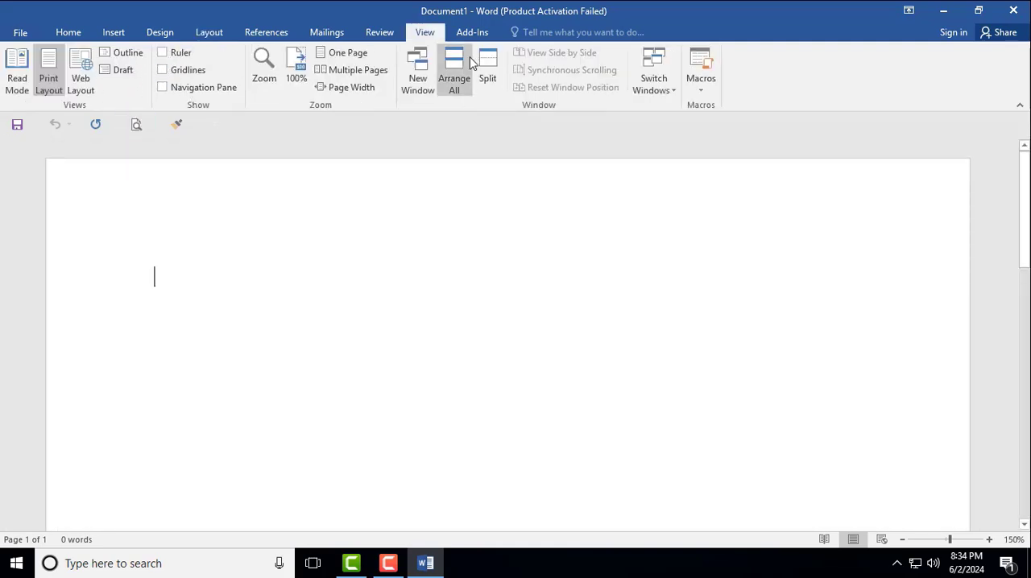
click(164, 52)
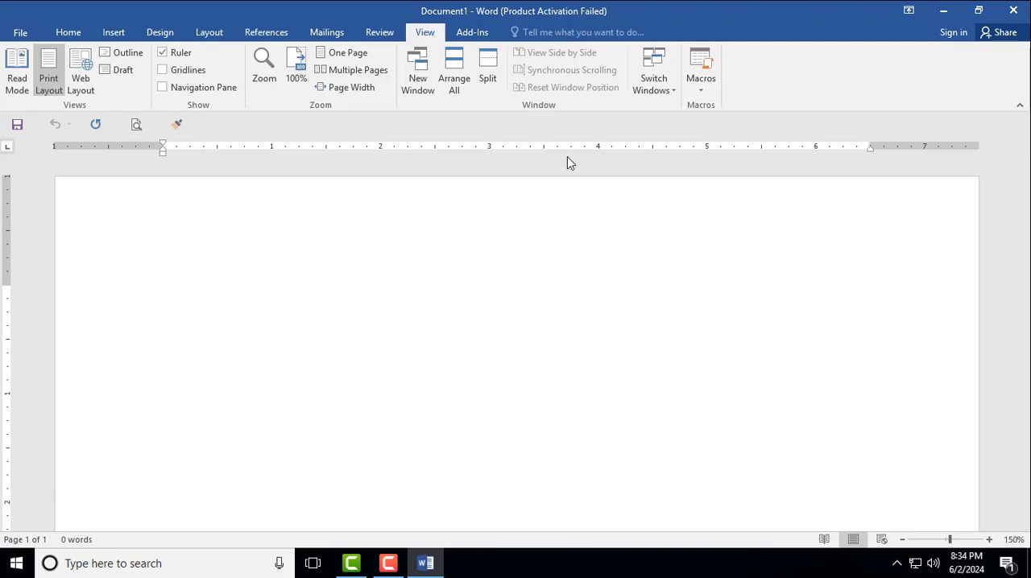
- Place a left tab stop at 0.25" on the ruler and bring up the Tabs dialog for it
click(190, 148)
double_click(191, 148)
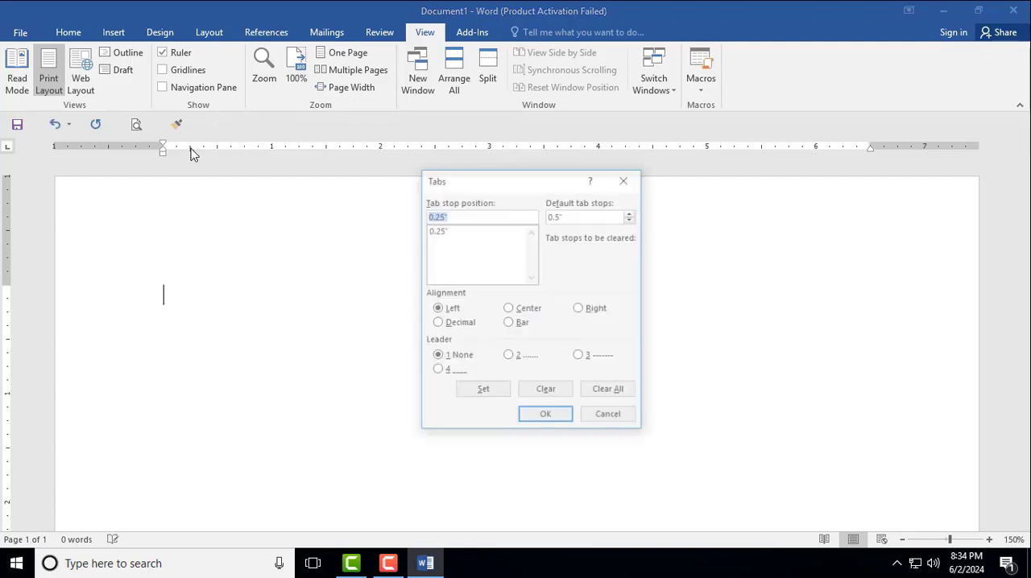
drag(492, 184, 336, 176)
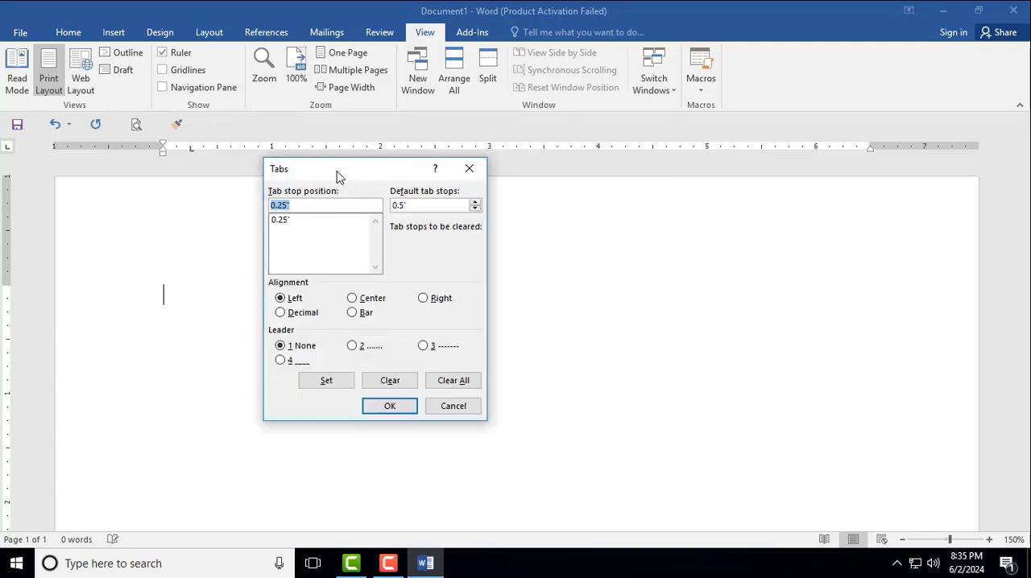
- Clear the 0.25" tab stop in the Tabs dialog
double_click(417, 203)
drag(405, 174, 497, 110)
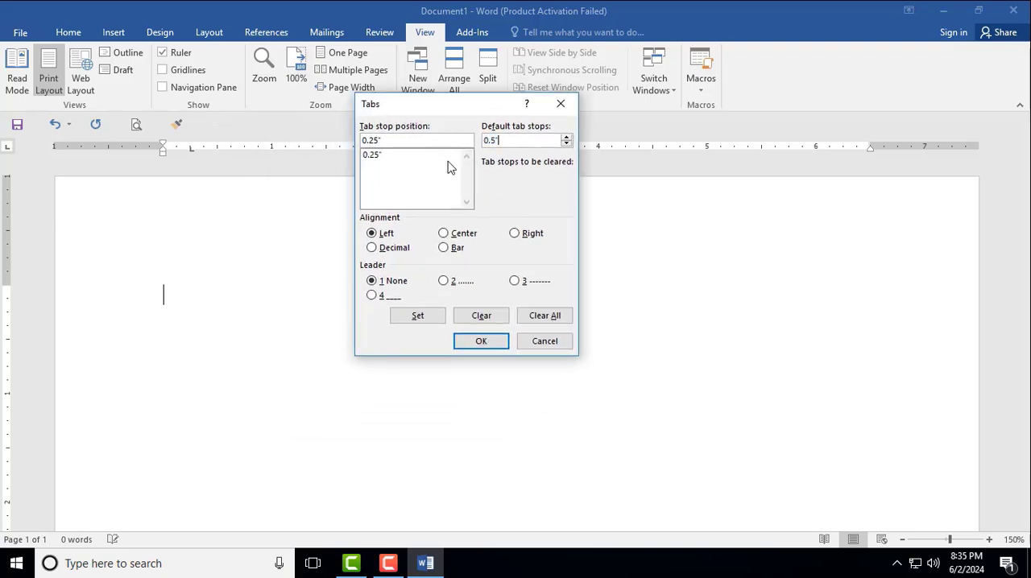
double_click(505, 138)
double_click(379, 141)
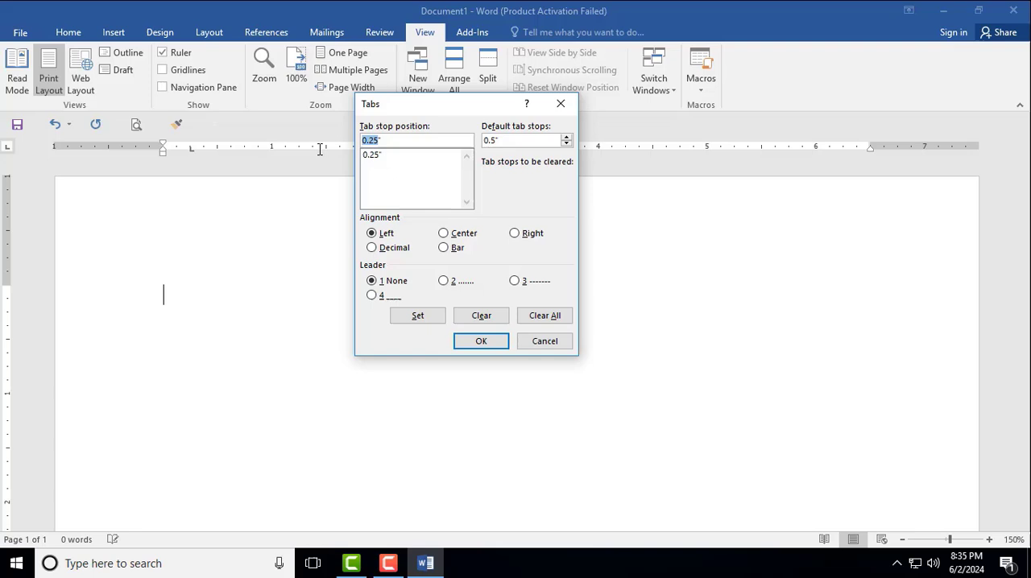
click(374, 156)
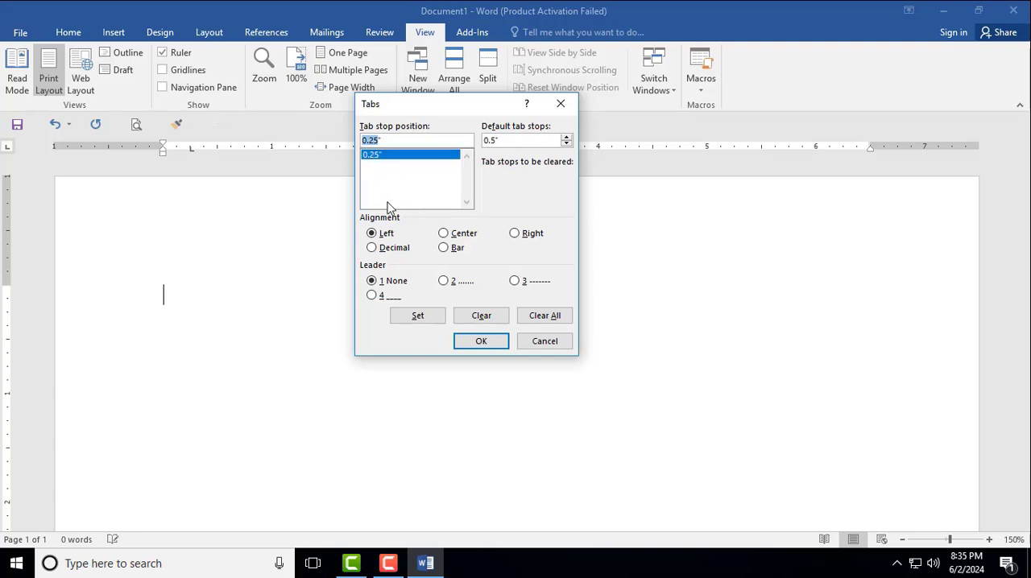
click(481, 315)
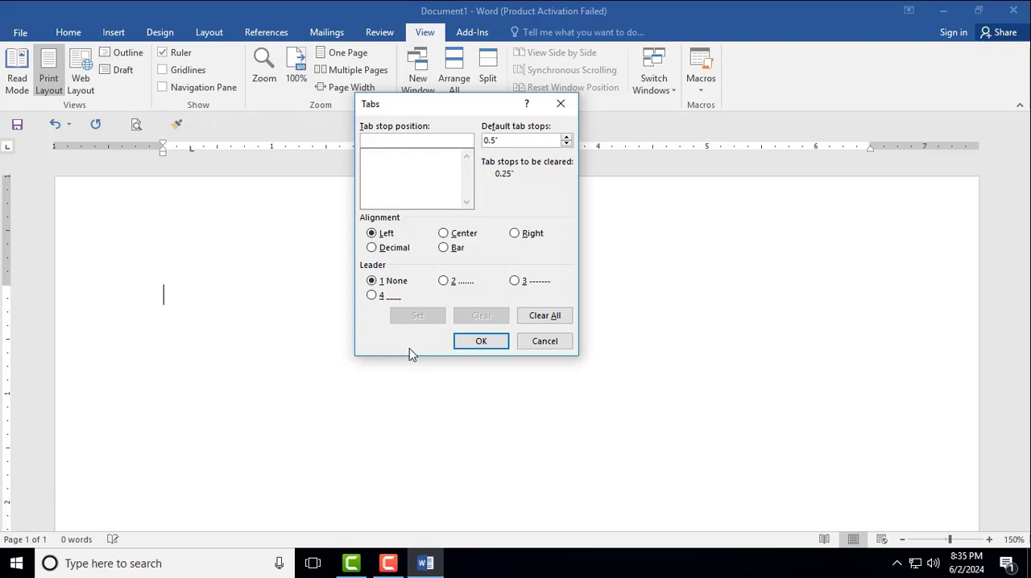
- Set a left-aligned tab stop at 0.3" with no leader
click(371, 233)
click(451, 234)
click(519, 234)
click(375, 234)
click(365, 140)
text(.3)
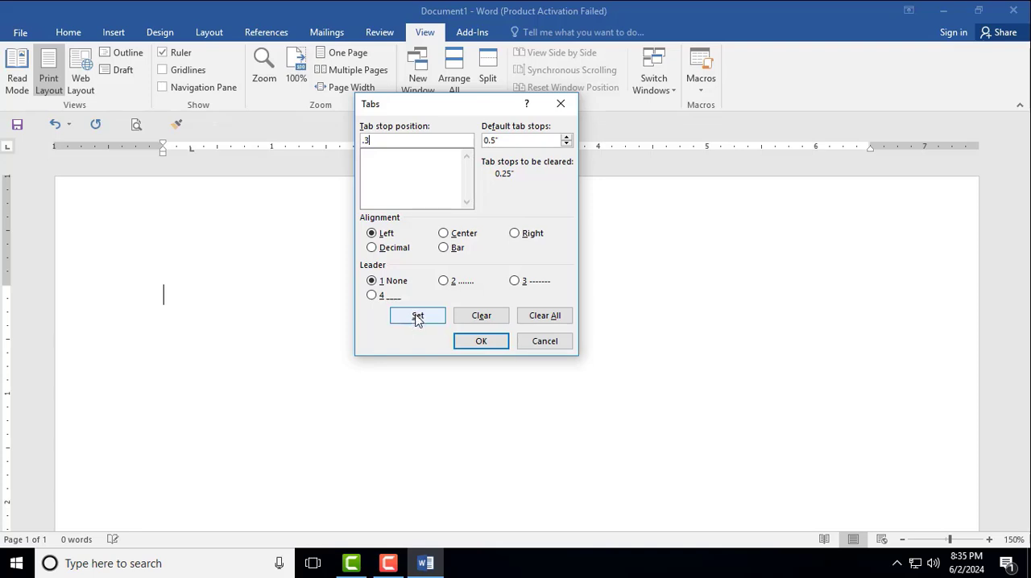
click(417, 316)
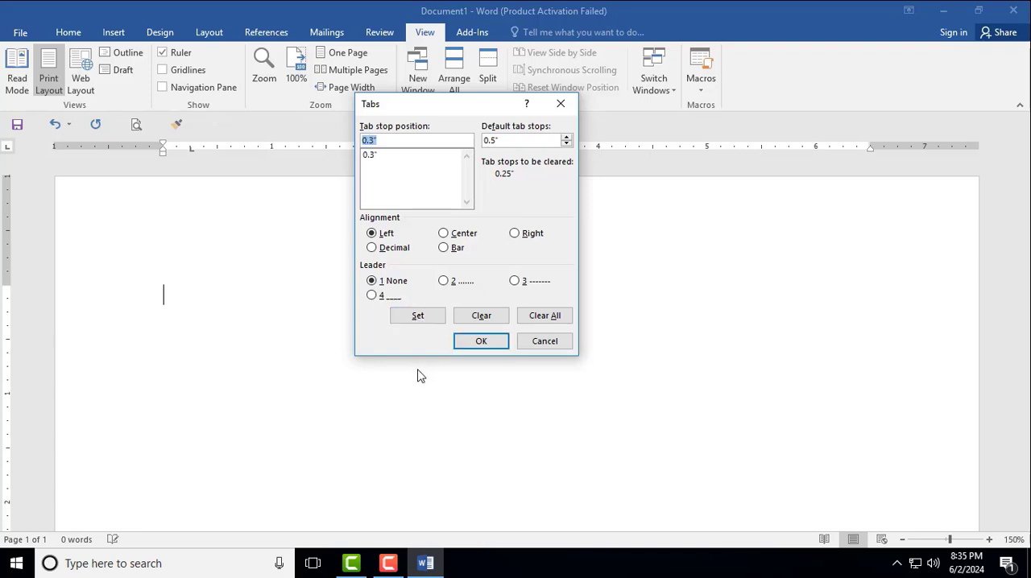
- Set a center-aligned tab stop at 2.5" with no leader
click(444, 233)
drag(451, 108, 525, 173)
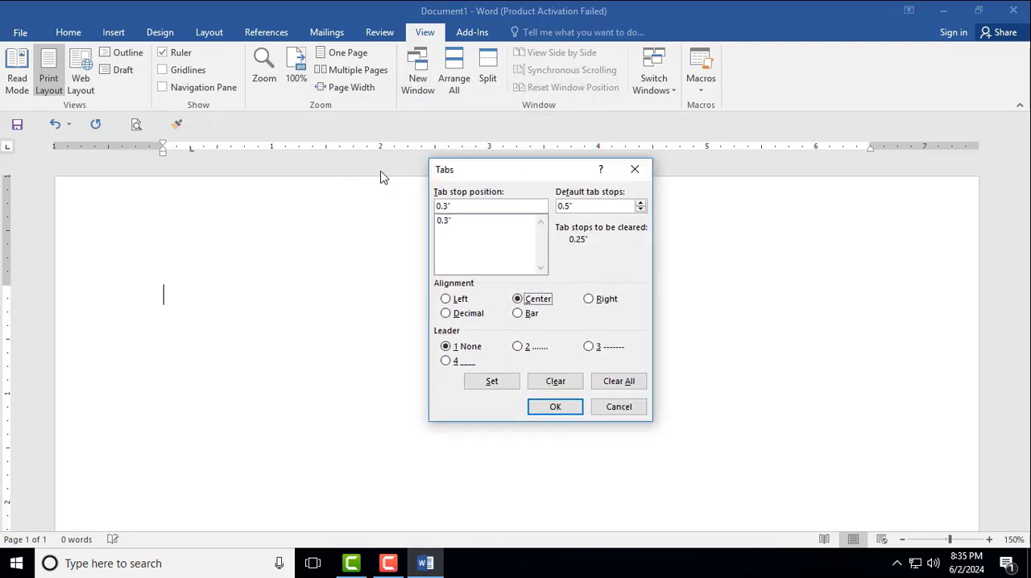
double_click(470, 206)
text(2.5)
click(486, 382)
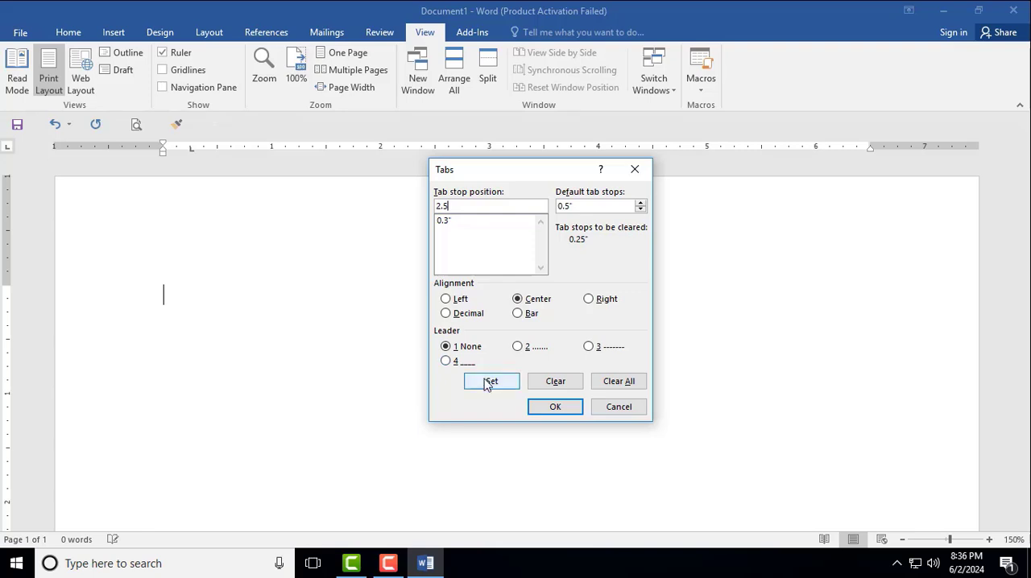
- Set a right-aligned tab stop at 5.5" and apply the tab settings to the paragraph
click(595, 300)
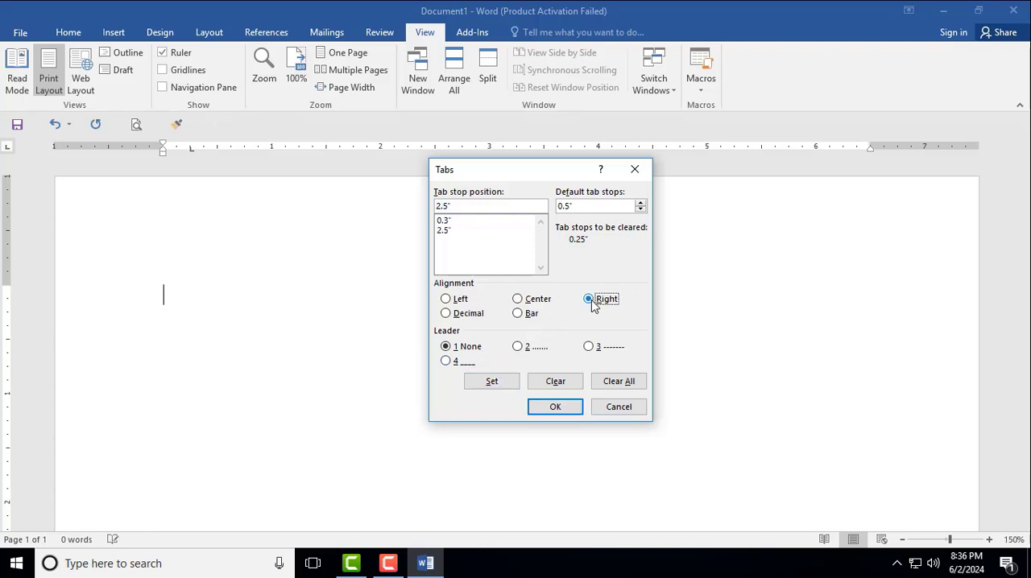
double_click(465, 208)
text(5)
click(490, 381)
click(555, 408)
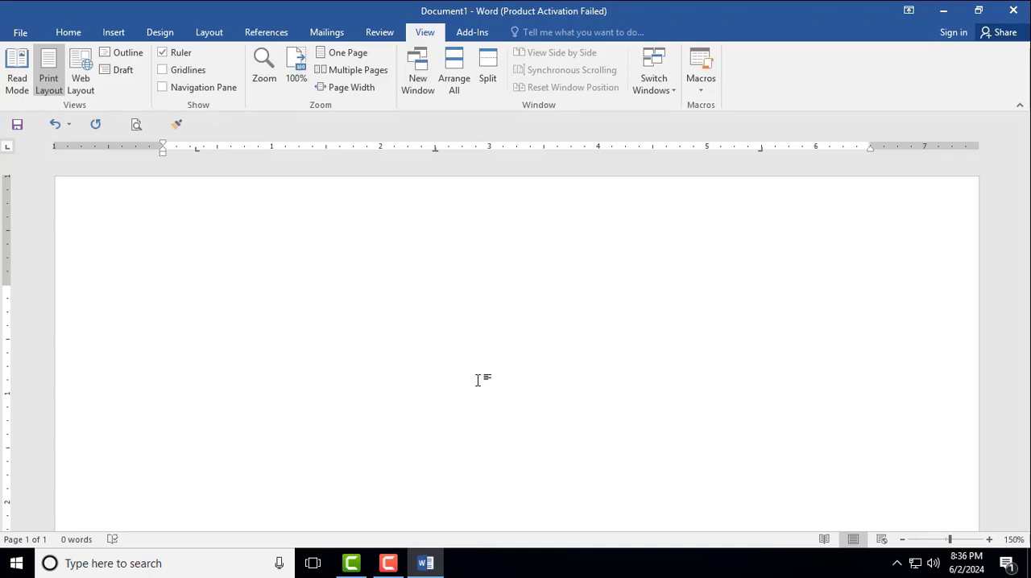
- Enter the heading line Sl, Name and Address, with each heading at its own tab stop
text(sName)
key(Tab)
text(Address)
key(Return)
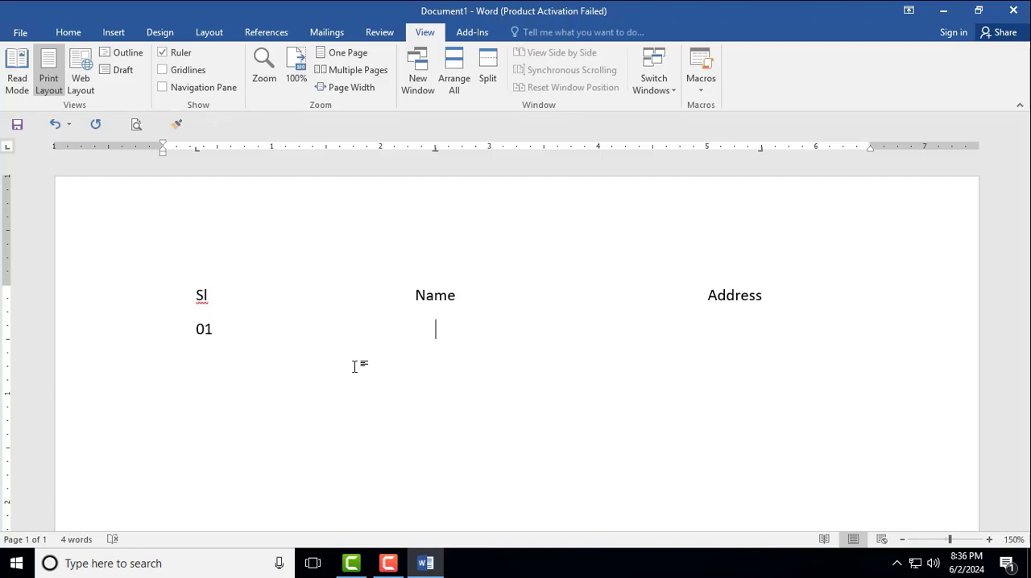
- Fill in row 01 with the person's full name under Name and their address under Address
key(Tab)
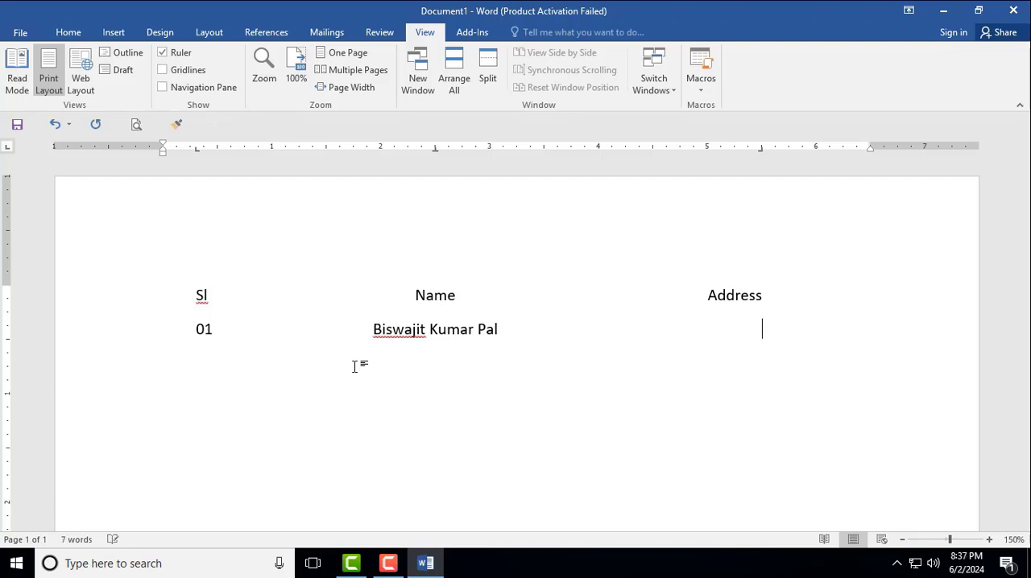
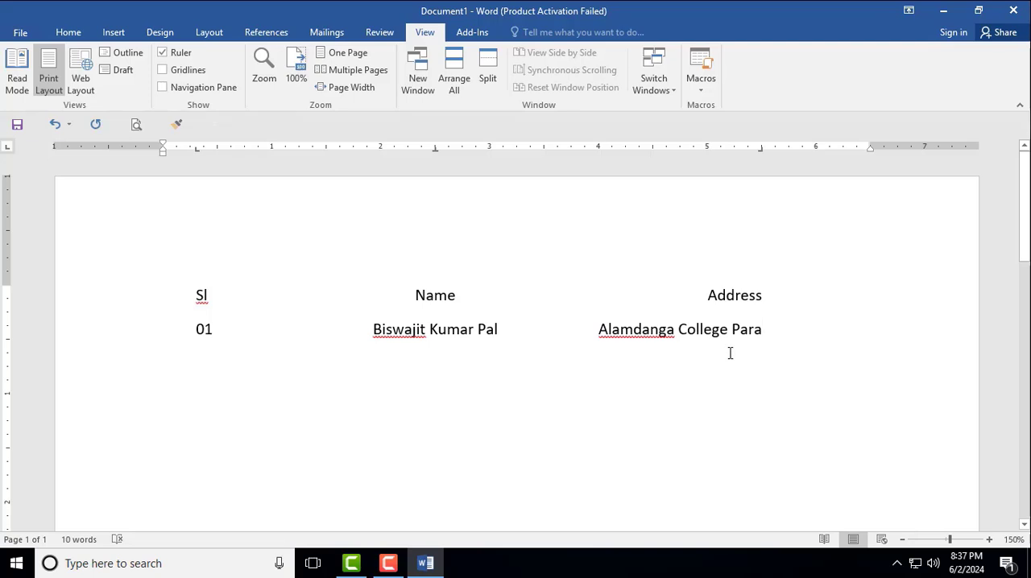
- Start a second row numbered 02 and advance through its Name and Address tab stops
key(Return)
key(Return)
text(02)
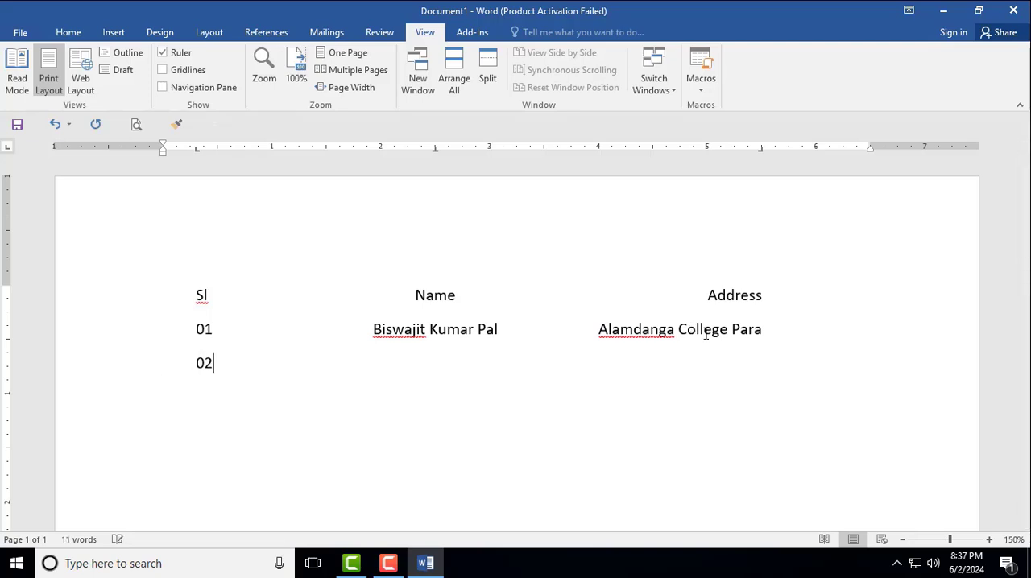
key(Tab)
key(Tab)
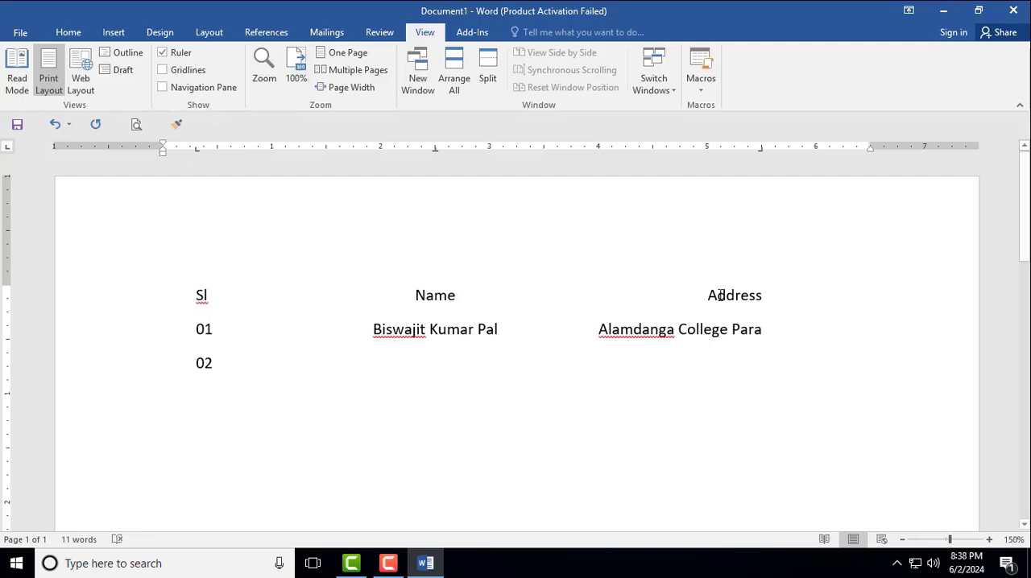
- Add blank lines below row 02 and remove the existing tab stops there from the ruler
key(Return)
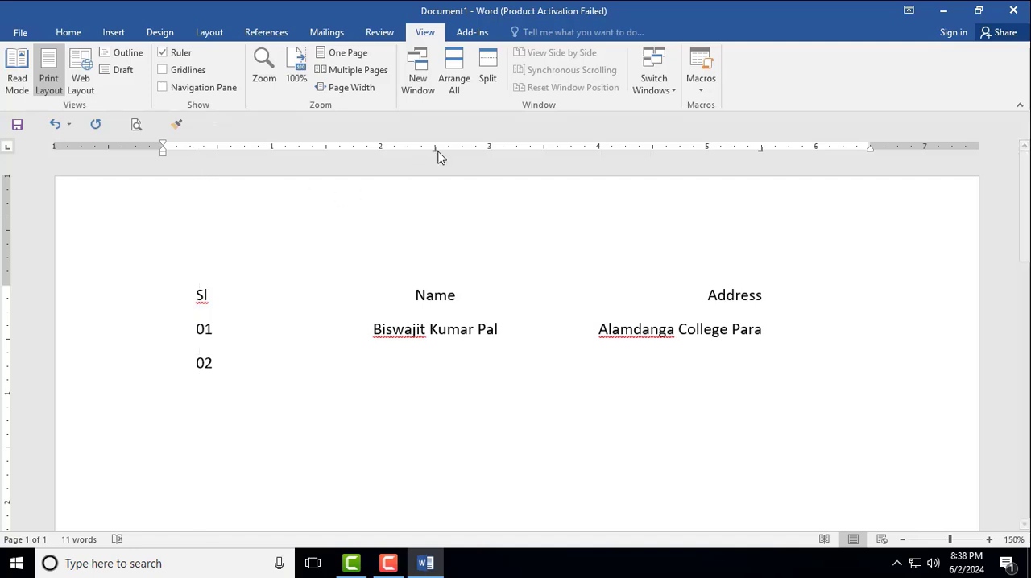
drag(435, 148, 453, 187)
drag(759, 148, 762, 169)
key(Return)
key(Return)
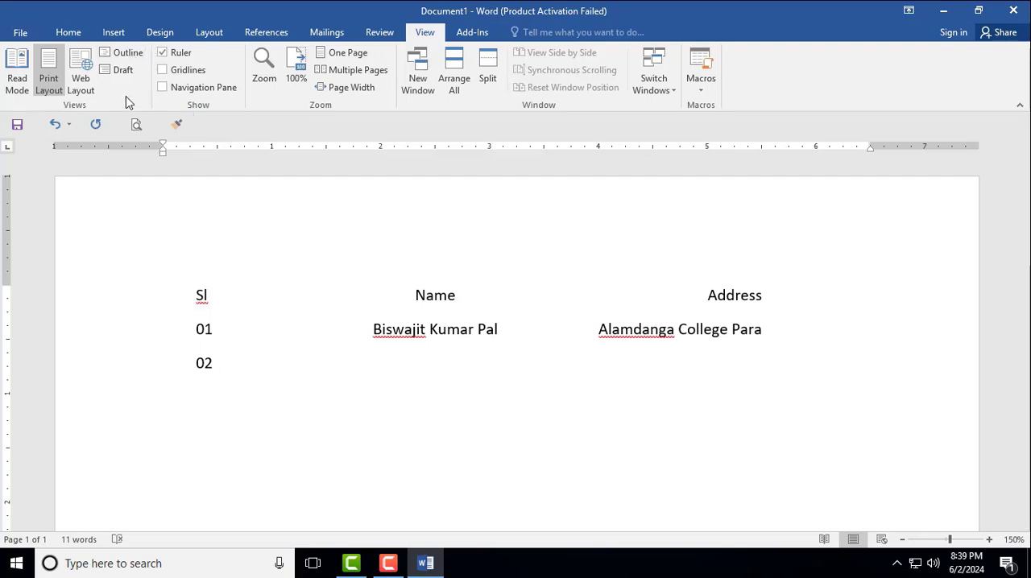
- Place a 0.25" left tab stop on the blank line and set a decimal tab stop at 3"
click(191, 149)
double_click(191, 149)
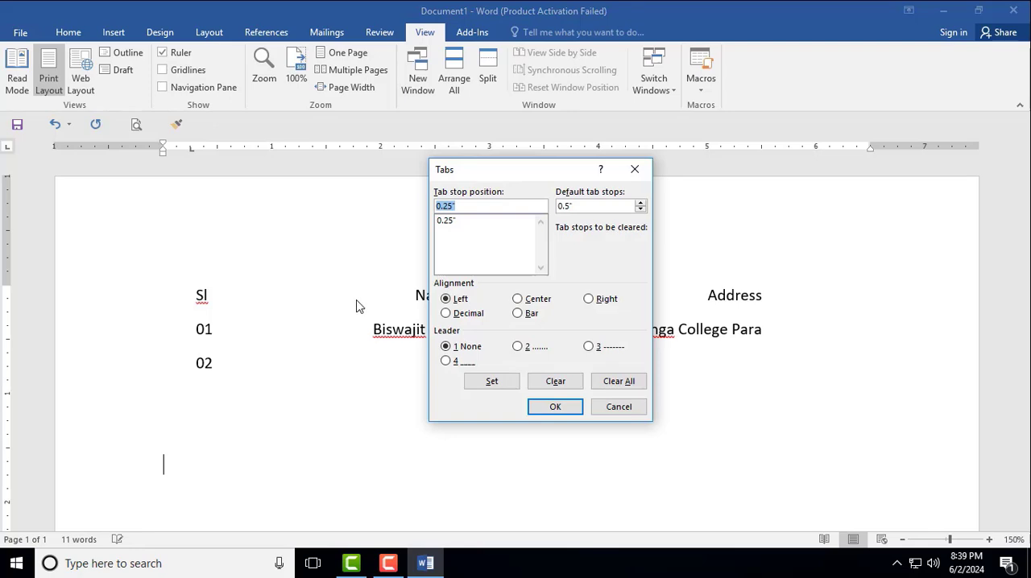
click(448, 314)
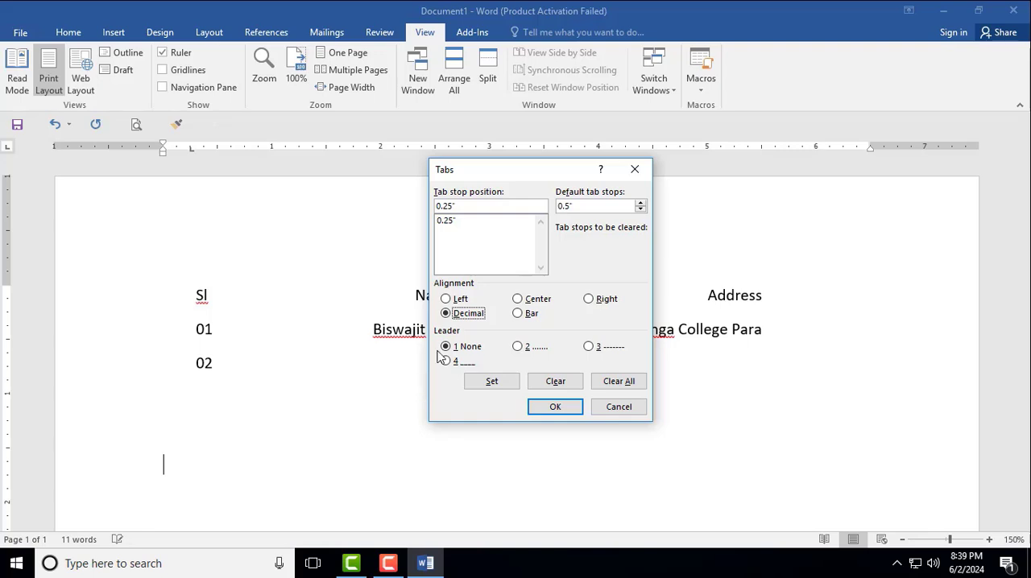
drag(472, 205, 405, 234)
text(3)
click(496, 384)
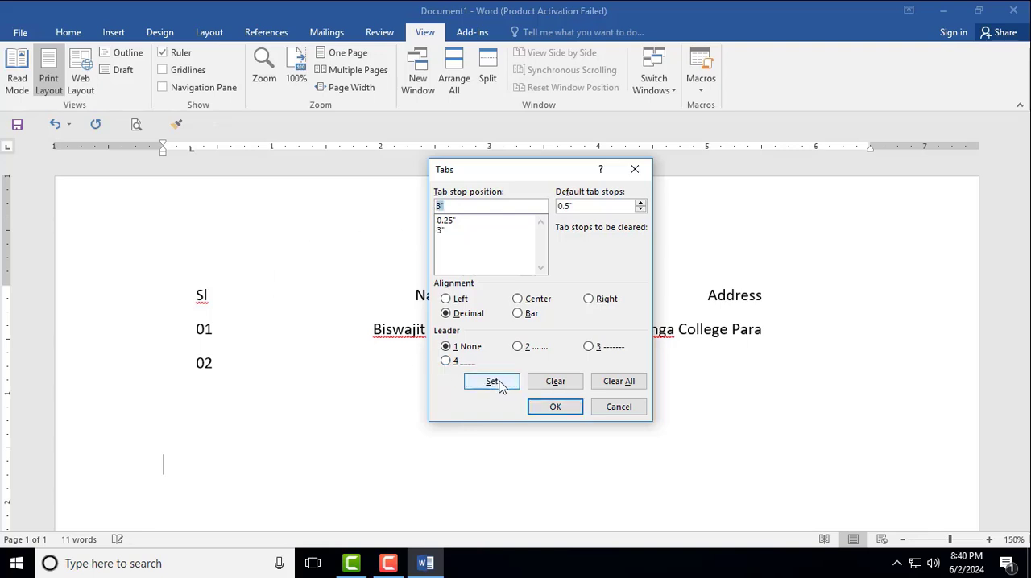
- Set a bar tab stop at 5" and apply the tab settings to the blank line
click(521, 317)
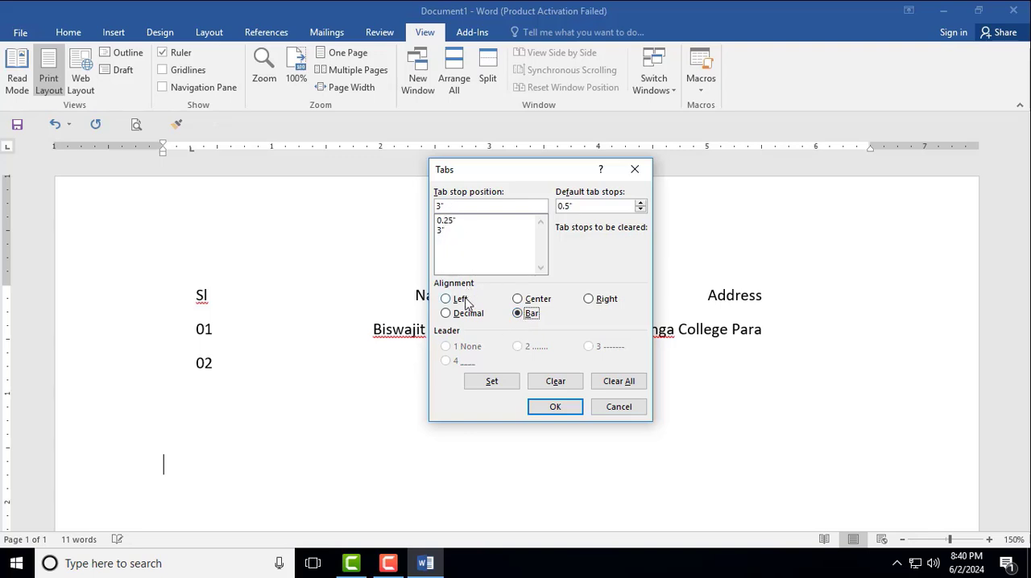
double_click(448, 207)
text(5)
click(475, 382)
click(556, 407)
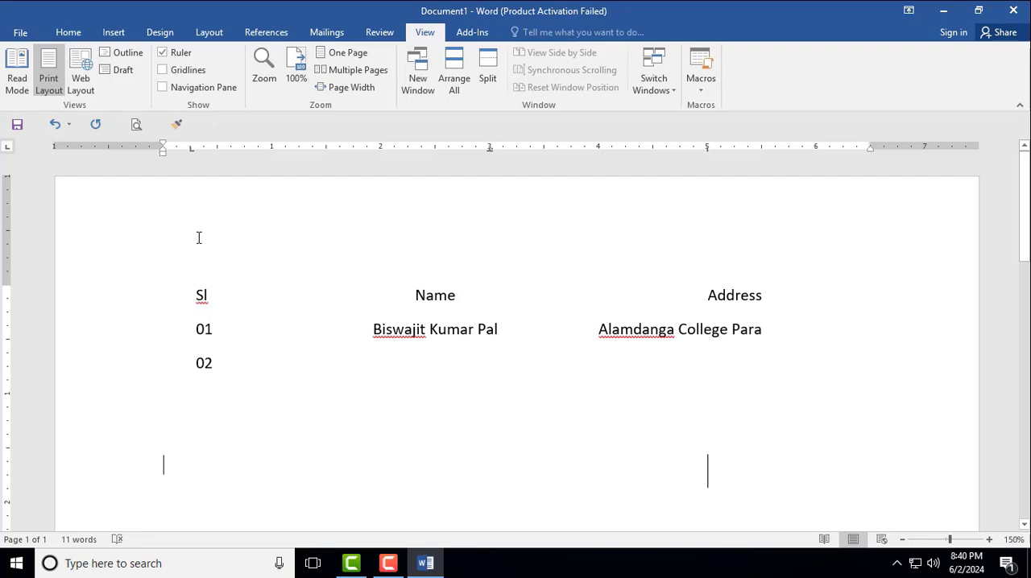
- Remove the 0.25" tab stop and enter 2.563, 254.855 and 100.0000 on separate lines at the decimal tab stop
click(195, 153)
key(Tab)
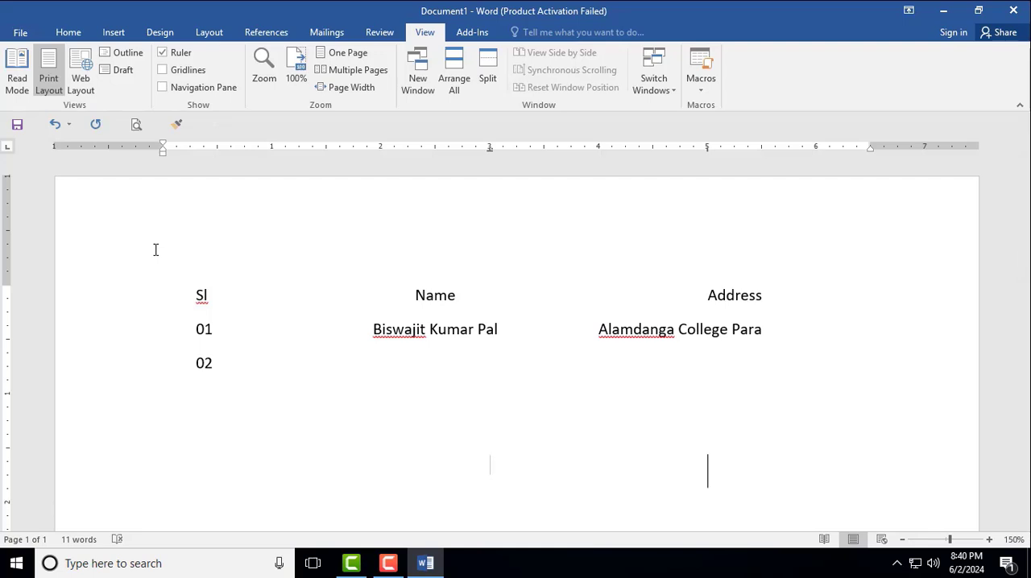
text(2.563)
key(Return)
key(Tab)
text(254.855)
key(Return)
key(Tab)
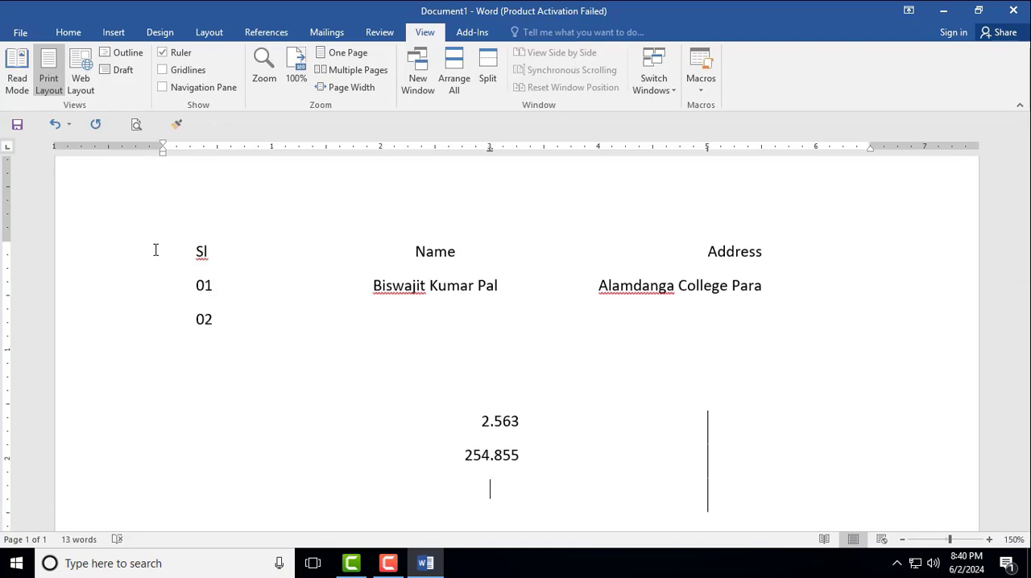
text(100.0000)
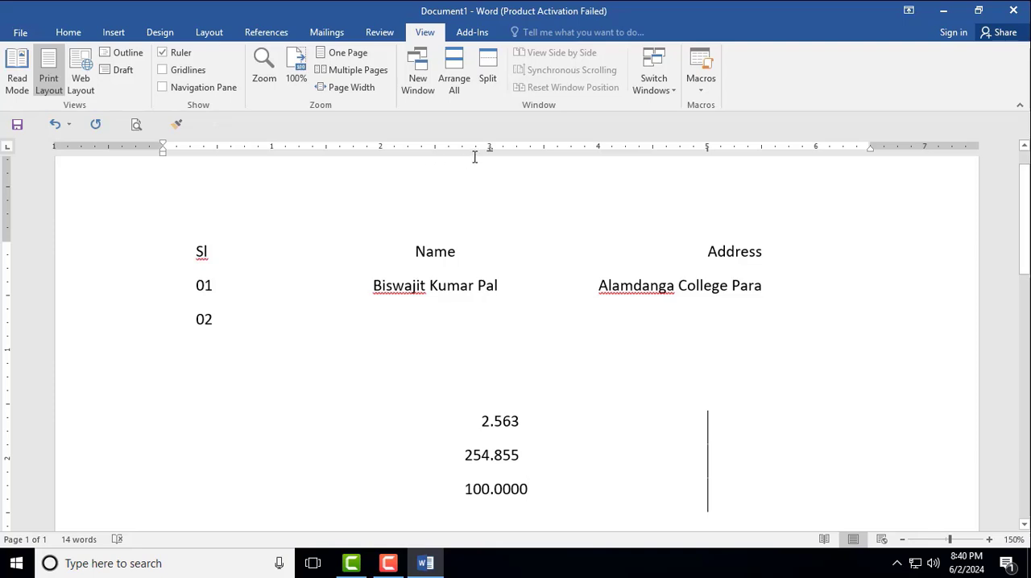
- Open the tab settings for the blank line below 100.0000 and set a left tab stop at 0.5"
drag(491, 153, 491, 151)
double_click(705, 501)
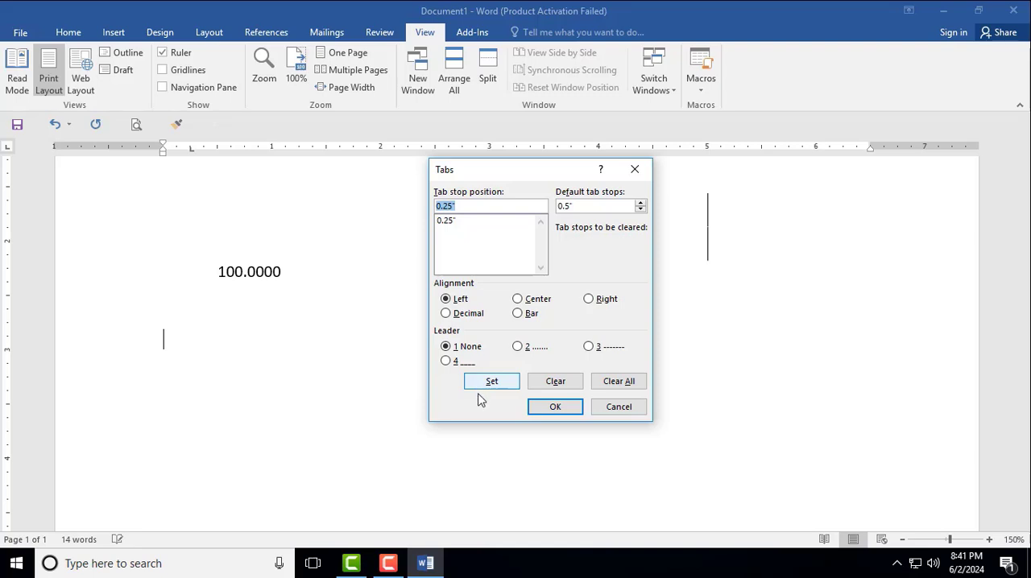
click(446, 300)
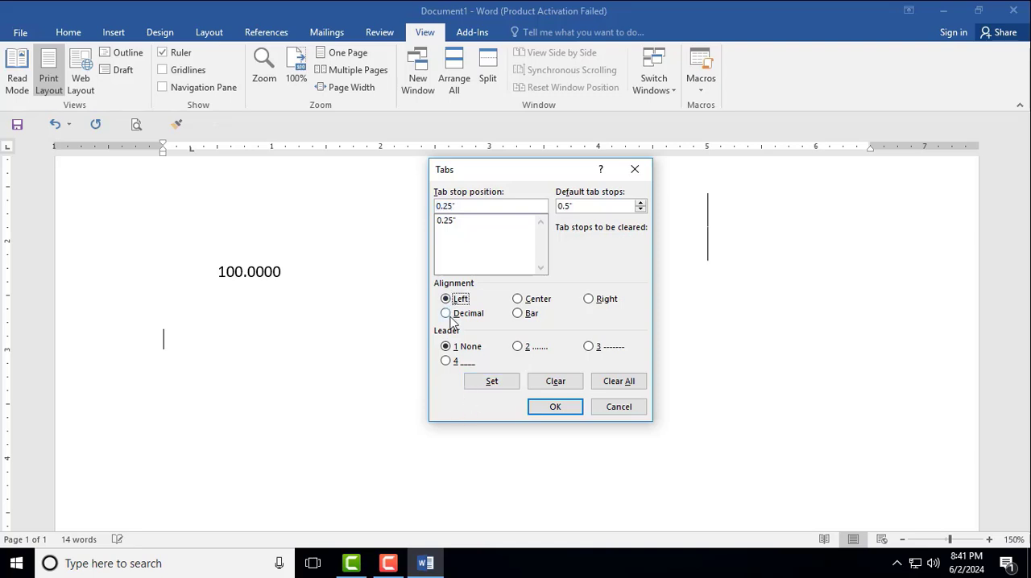
click(458, 208)
drag(532, 171, 633, 178)
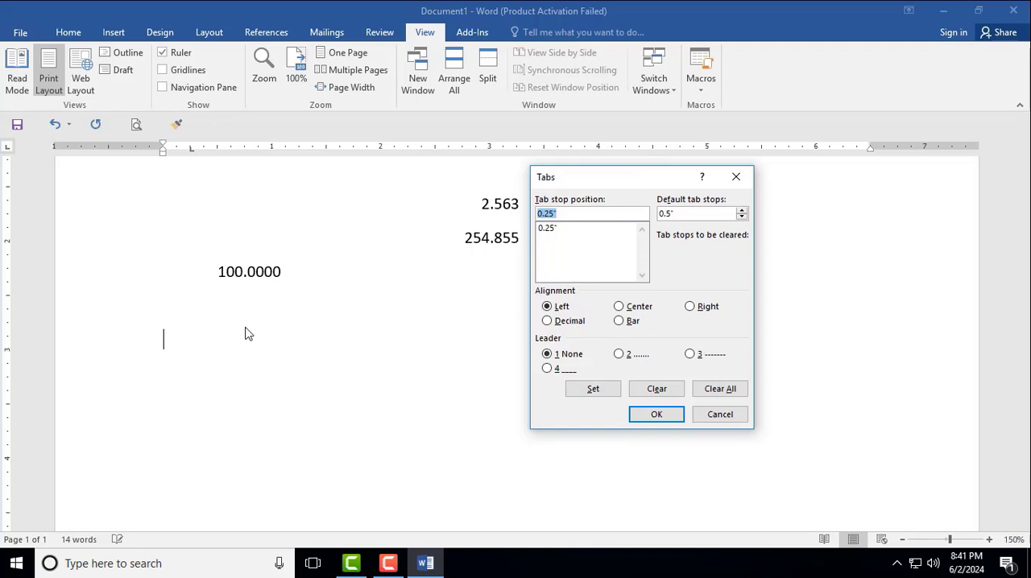
text(.5)
click(601, 392)
- Set a left tab stop at 3.00" with the dotted leader (option 2)
text(3.)
click(551, 307)
click(620, 355)
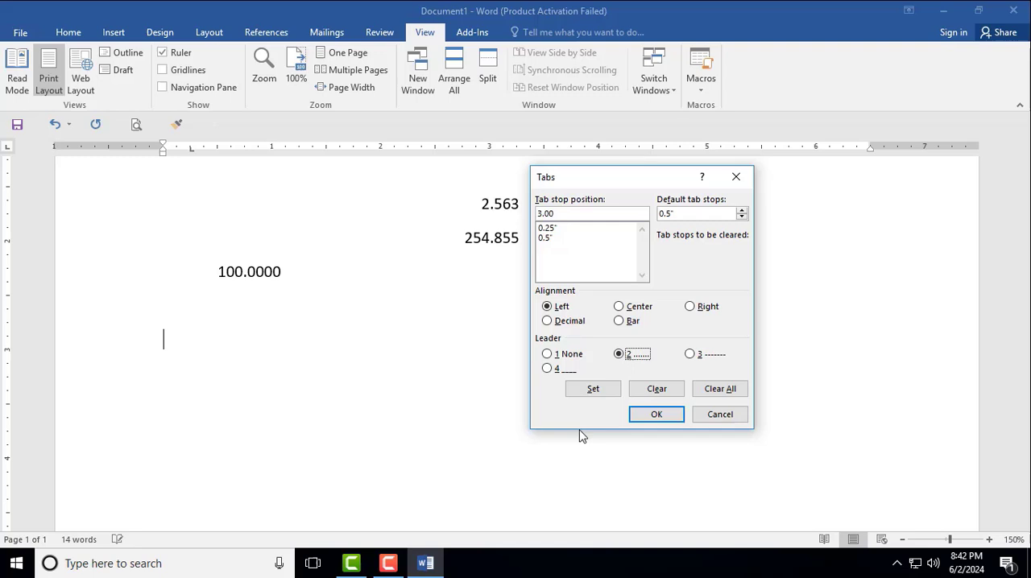
click(612, 390)
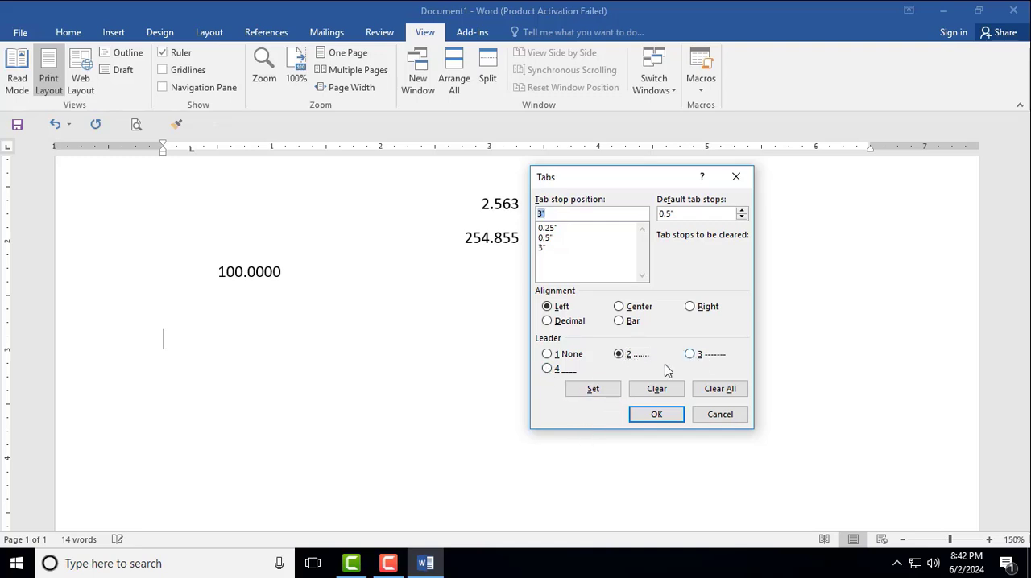
- Set left tab stops at 5" with the dashed leader and 6" with the underline leader, and apply the tab settings
text(5)
click(690, 354)
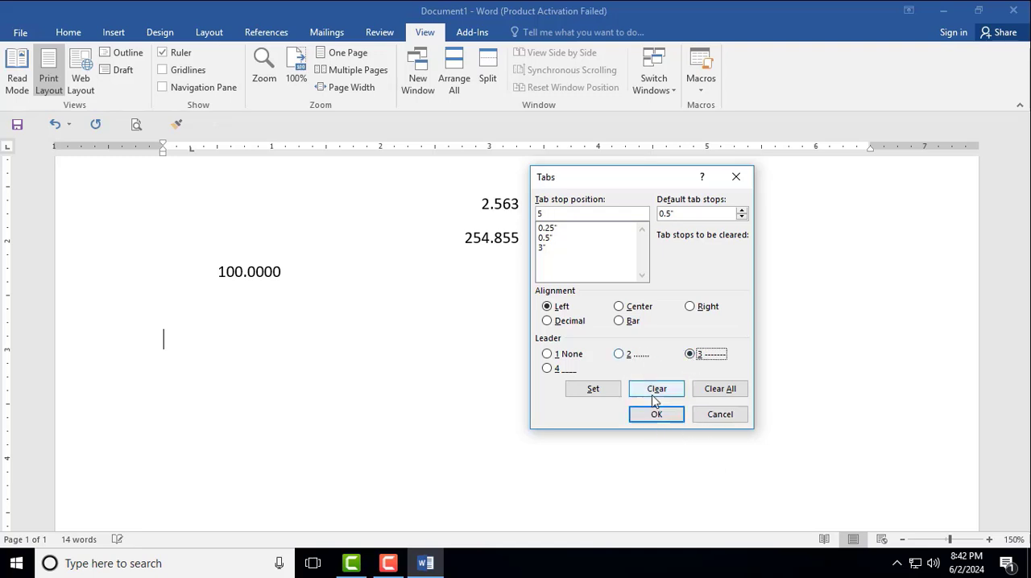
click(614, 391)
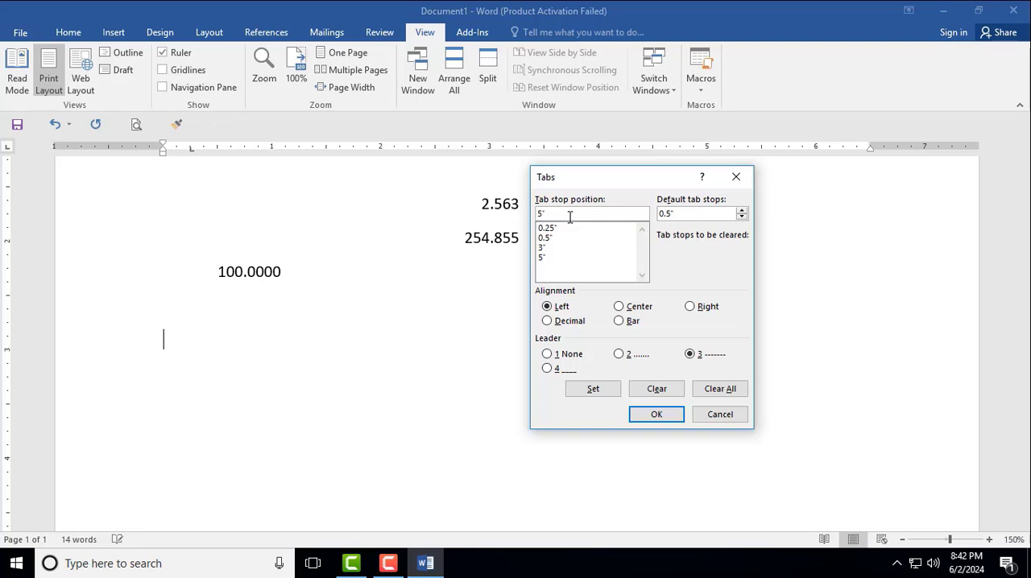
text(6)
click(548, 368)
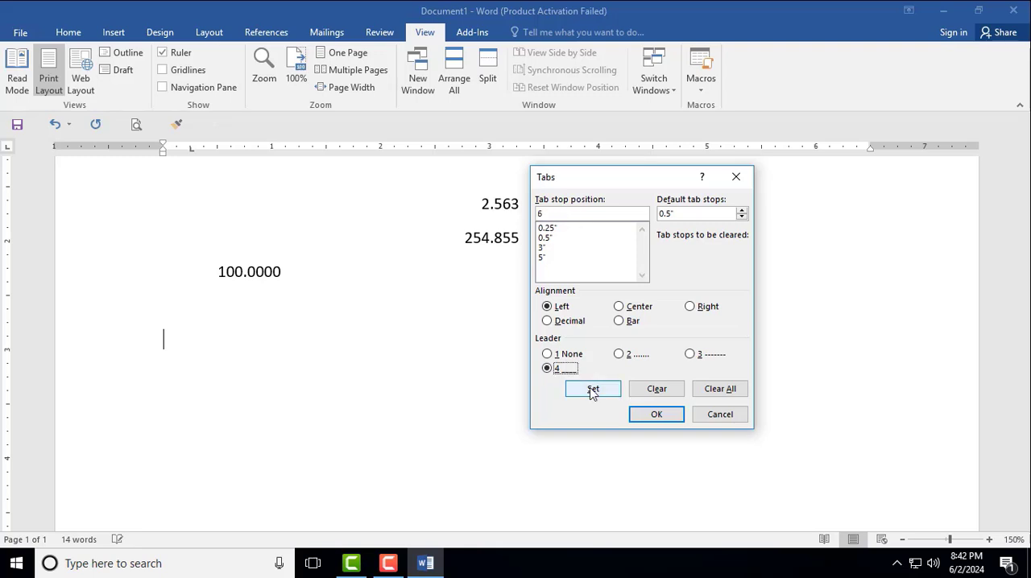
click(593, 389)
click(656, 415)
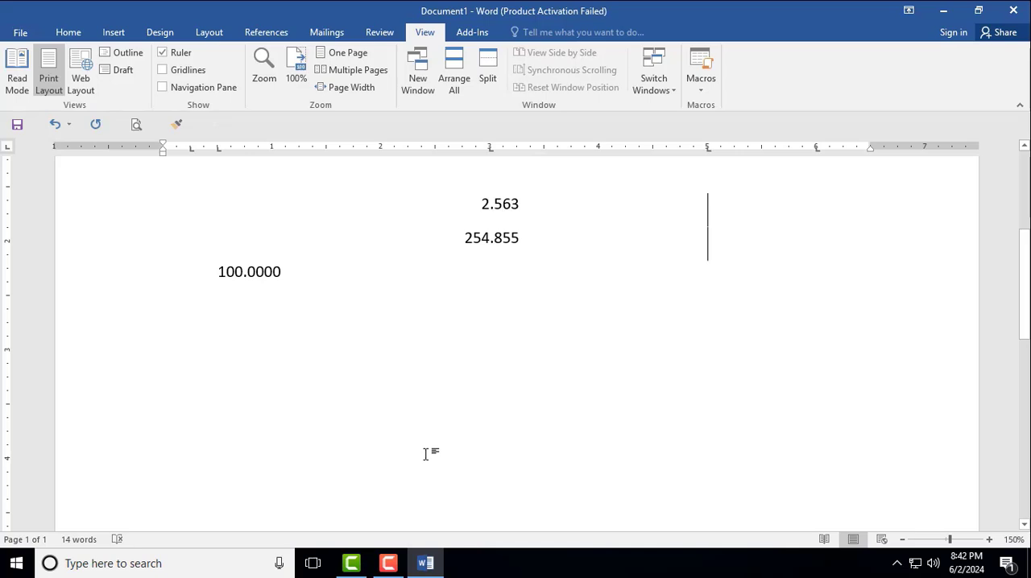
- Enter the header row sl, Name, Address and Age at successive tab stops, ending with the underline leader
key(Tab)
text(s)
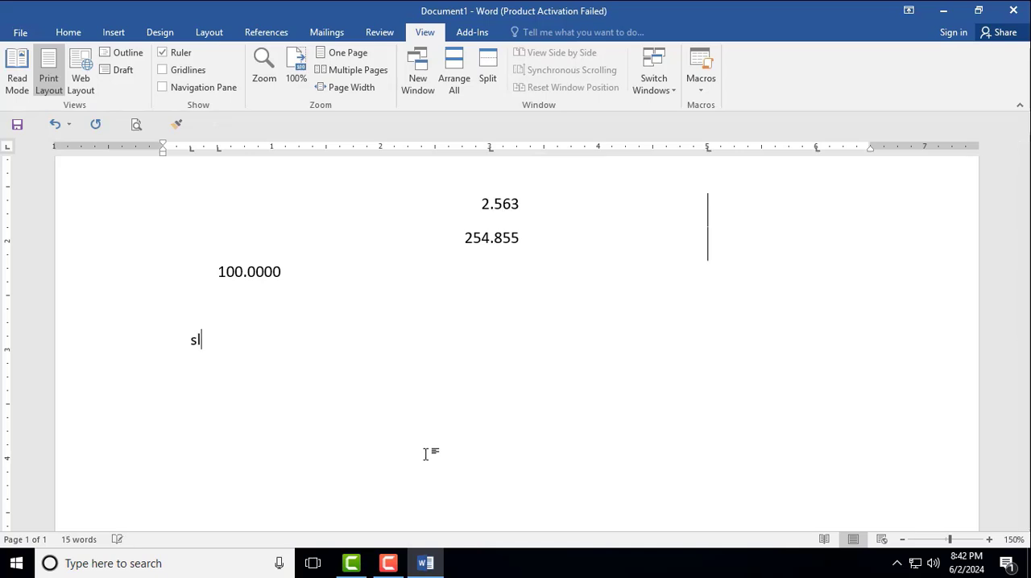
text(l)
key(Tab)
text(Name)
key(Tab)
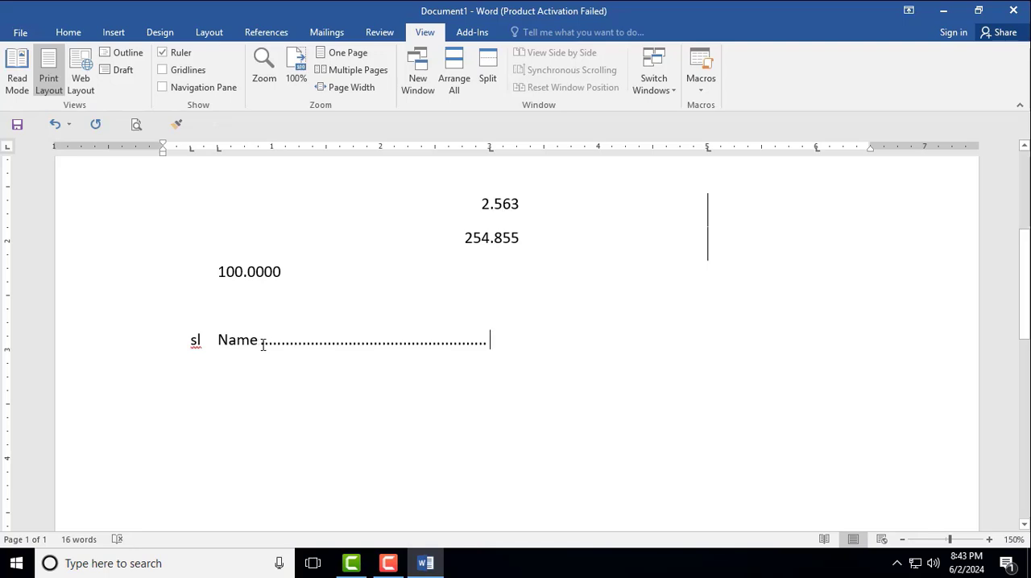
drag(295, 350, 426, 354)
click(460, 391)
text(Address)
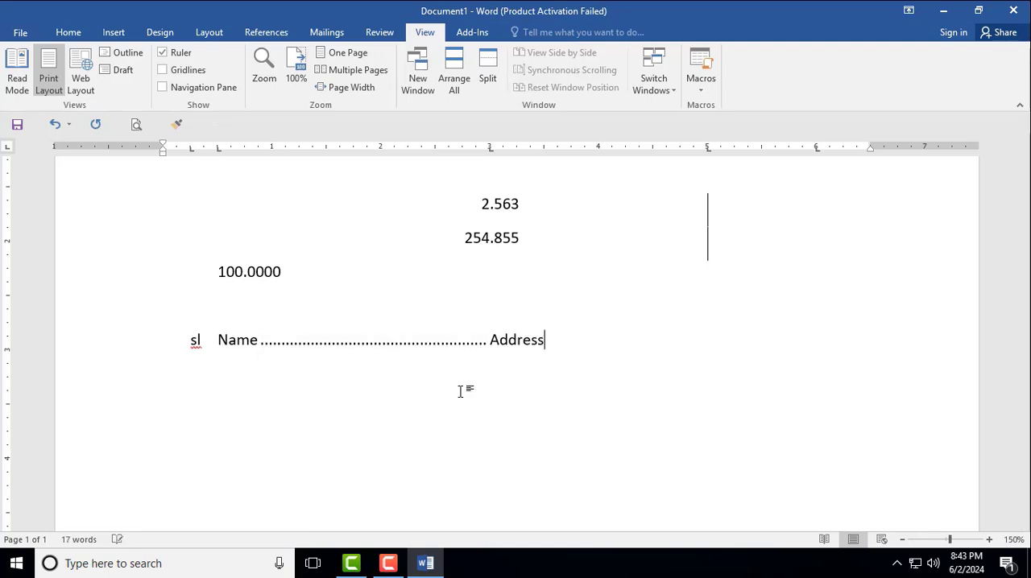
key(Tab)
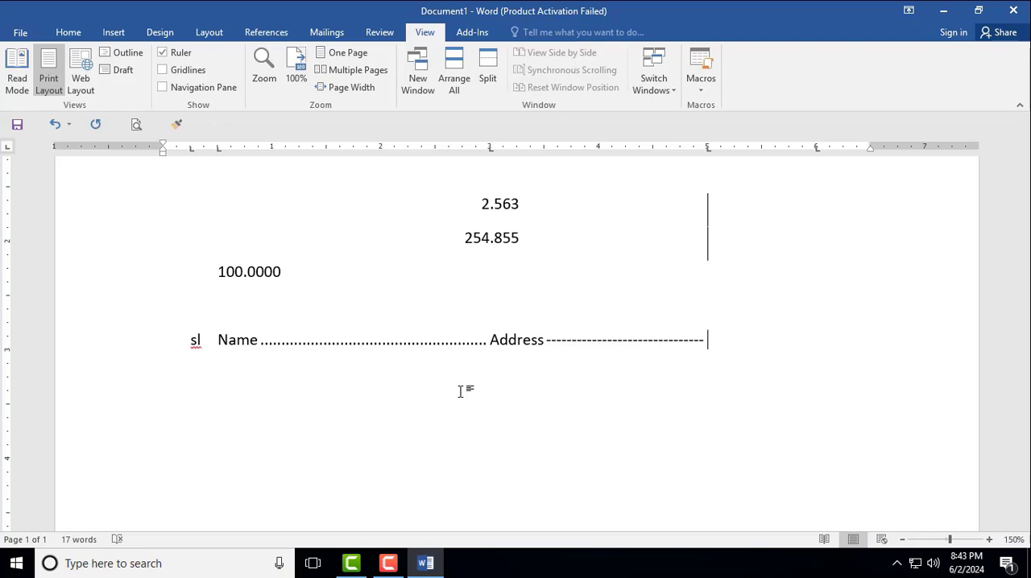
text(Age)
key(Tab)
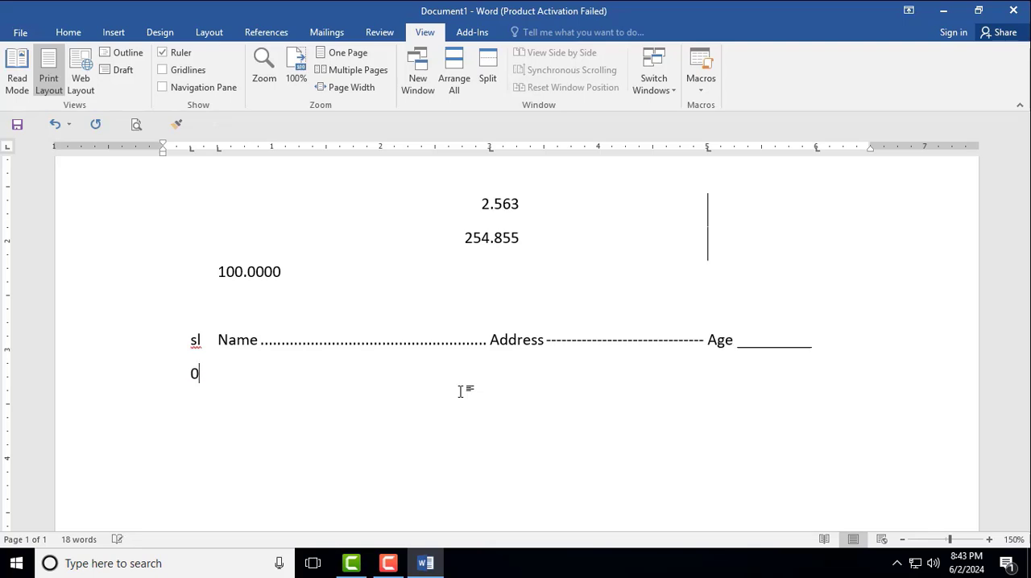
- Complete row 01 with a person's full name, address and the age 40 at the tab stops, ending with the underline leader
text(1)
key(Tab)
key(Tab)
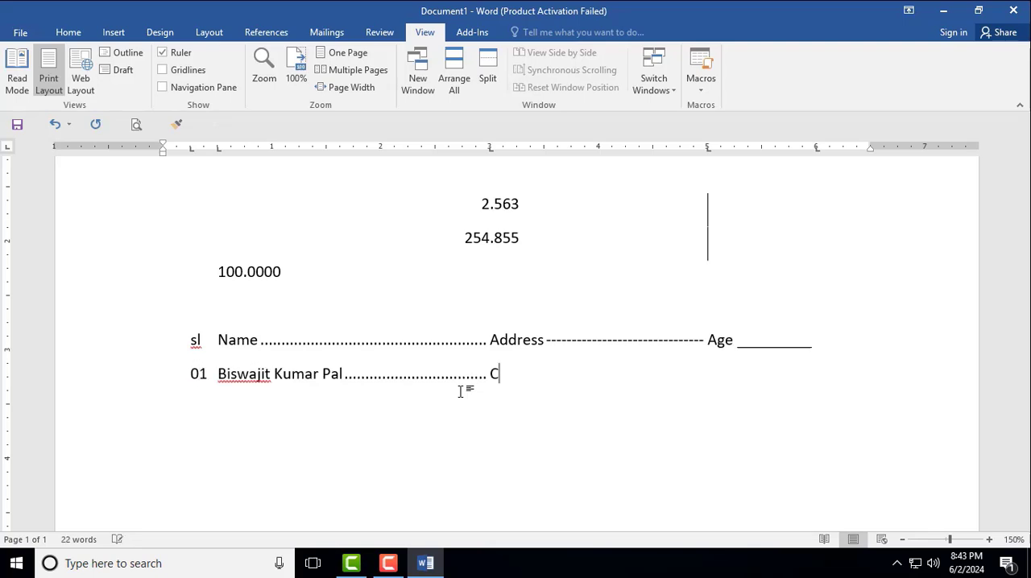
key(Tab)
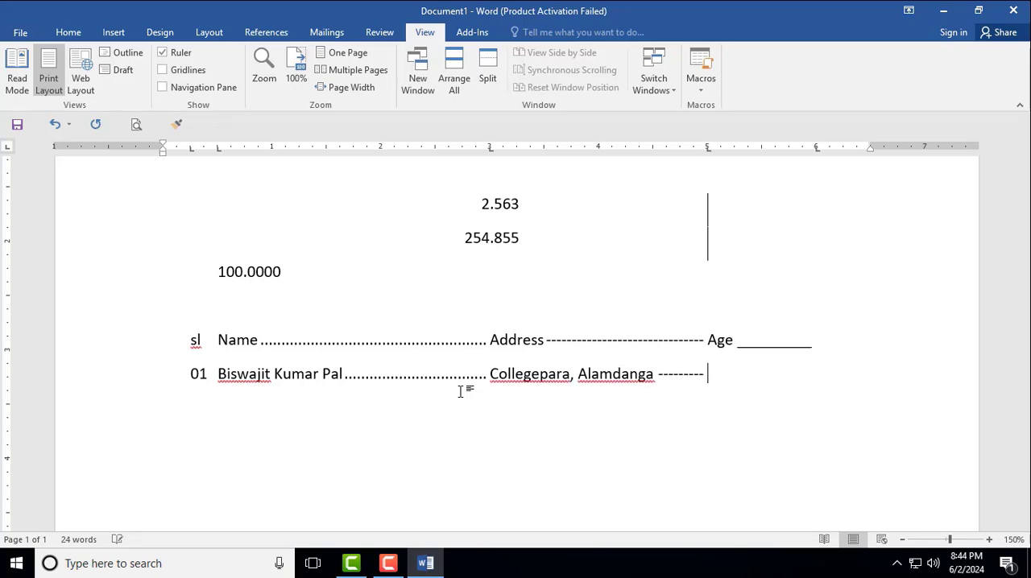
text(40)
key(Tab)
- Add blank lines below row 01 and clear all tab stops on the new line
key(Return)
key(Return)
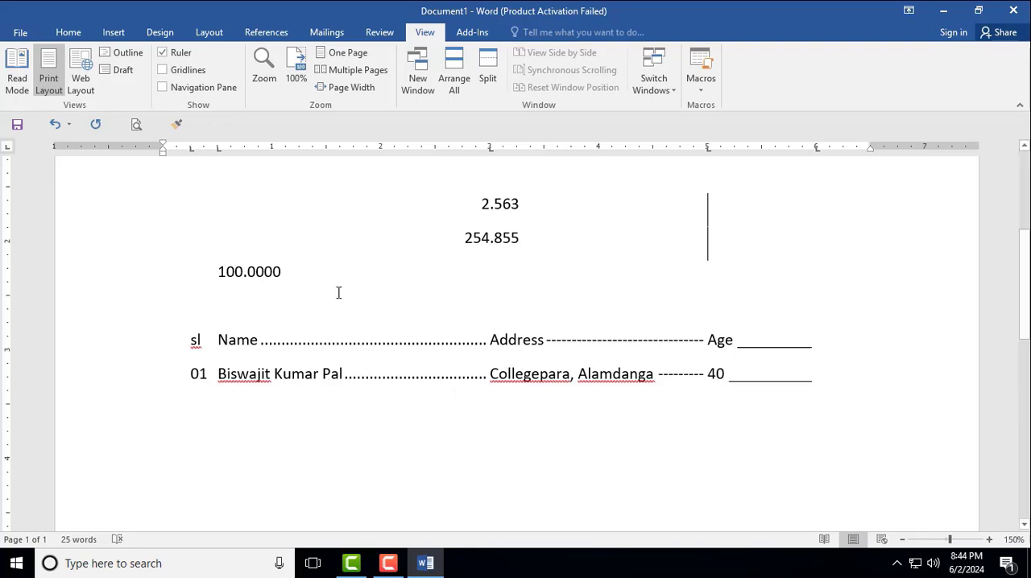
double_click(191, 149)
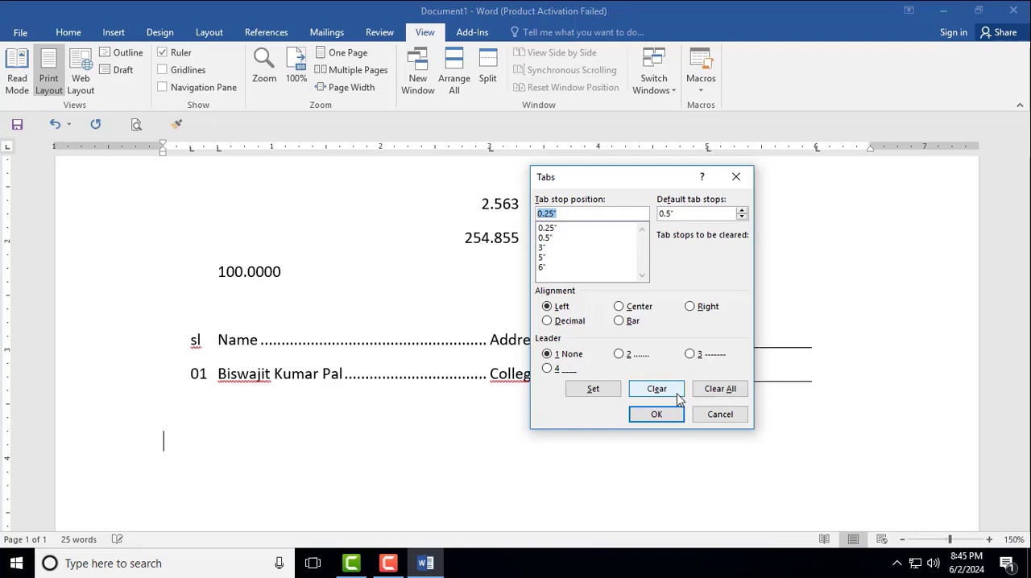
click(720, 389)
click(659, 415)
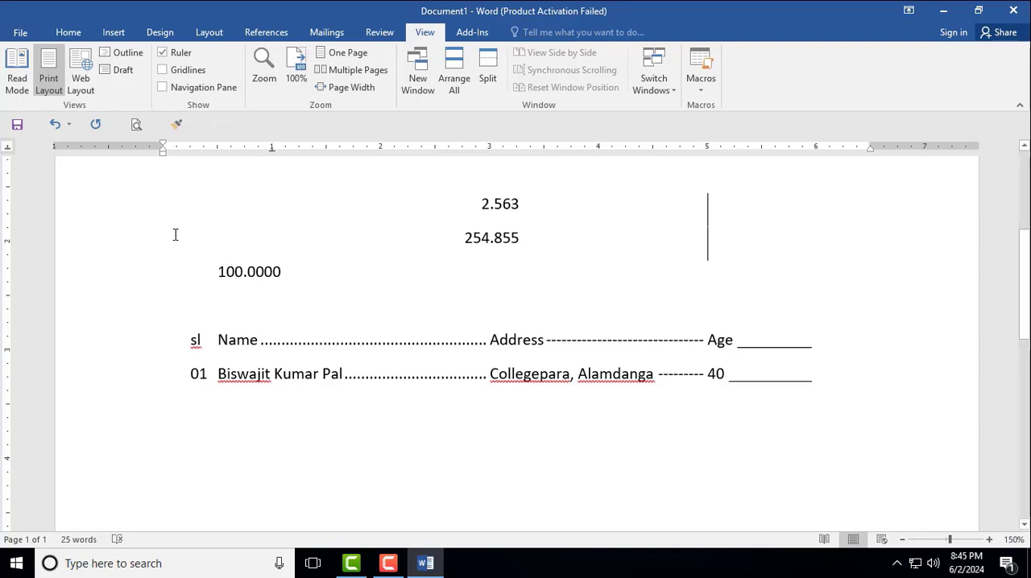
- Enter three people's names on one line at center tab stops set at 1", 3" and 5"
key(Tab)
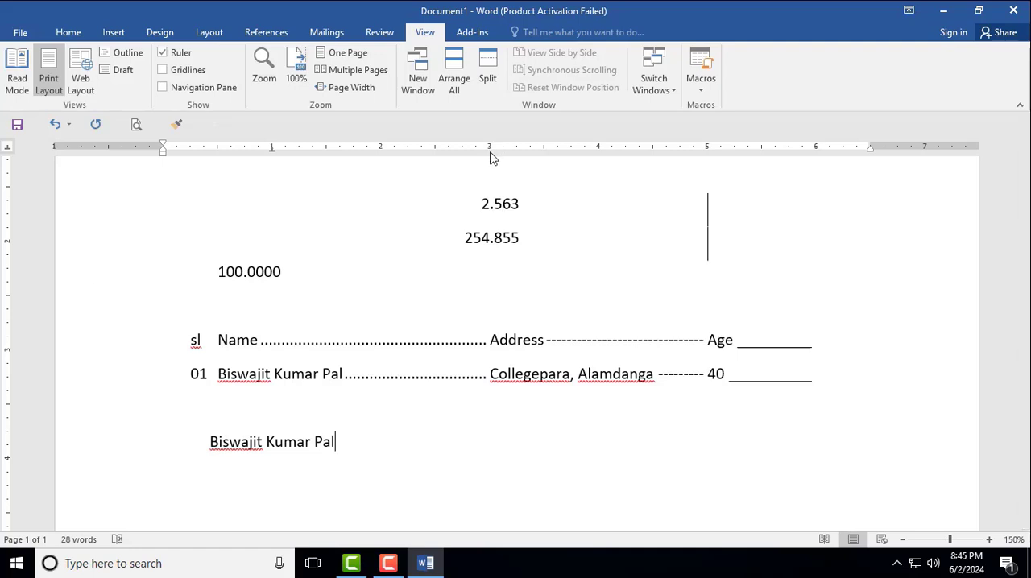
key(Tab)
key(Tab)
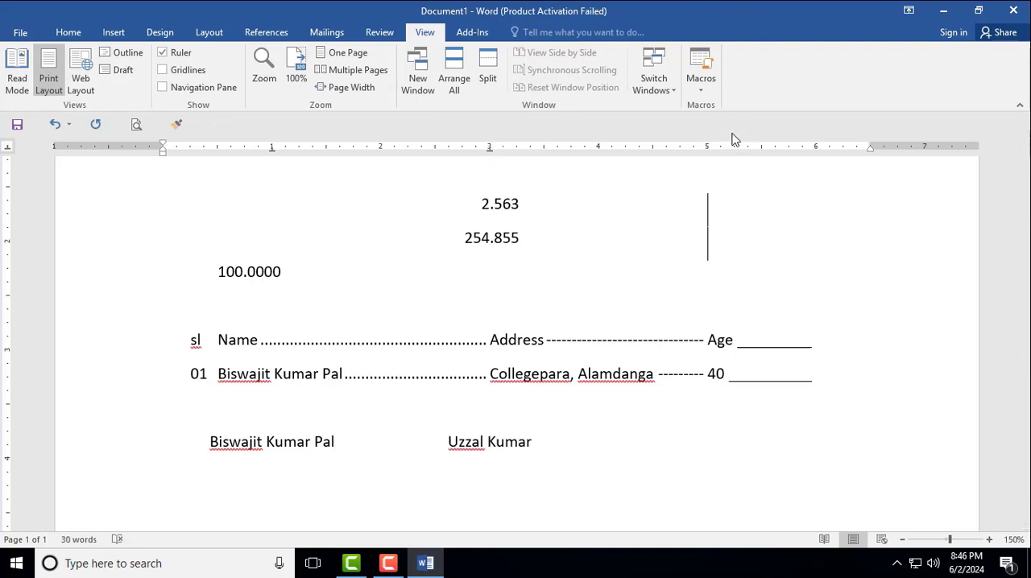
click(708, 150)
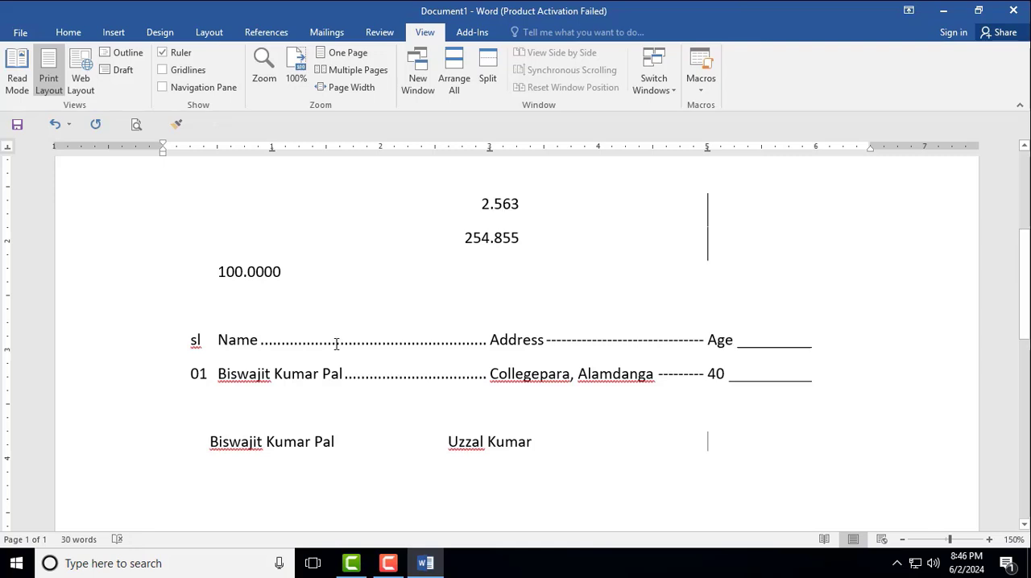
key(Return)
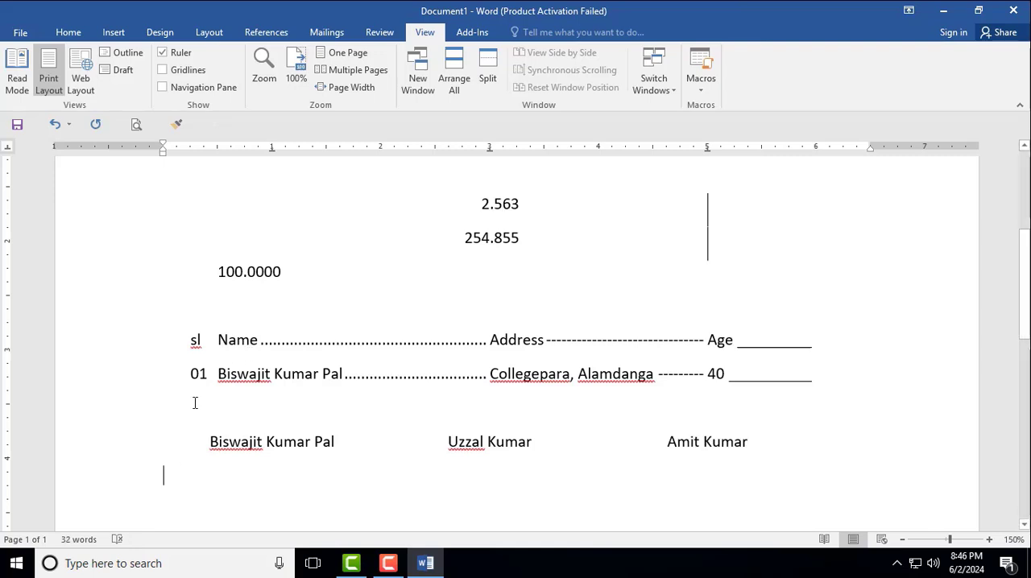
- Enter Alamdanga Computer It Center beneath each of the three names, with a phone number under each on the following line
text(Alamdanga Computer It Center)
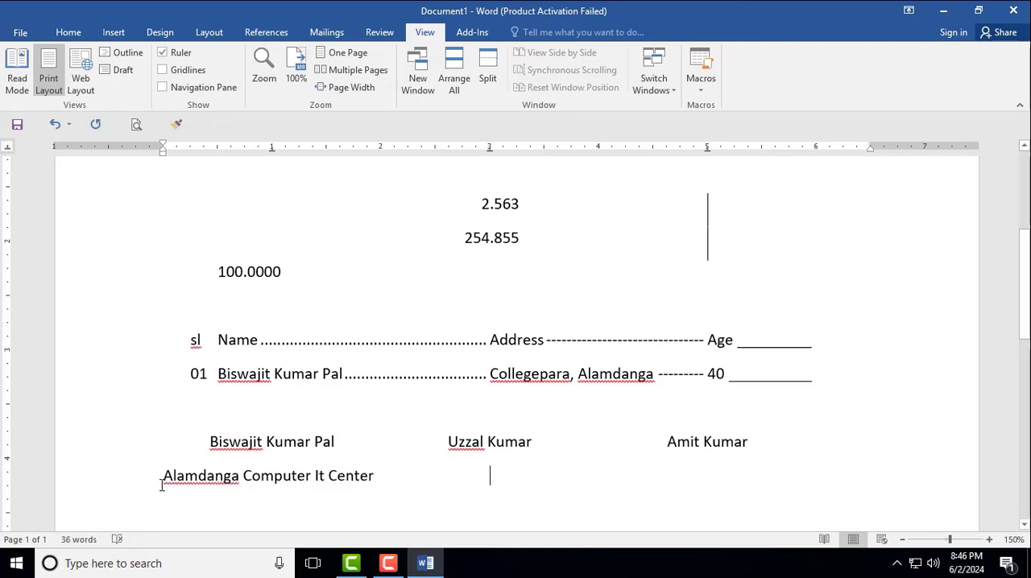
drag(166, 484, 362, 493)
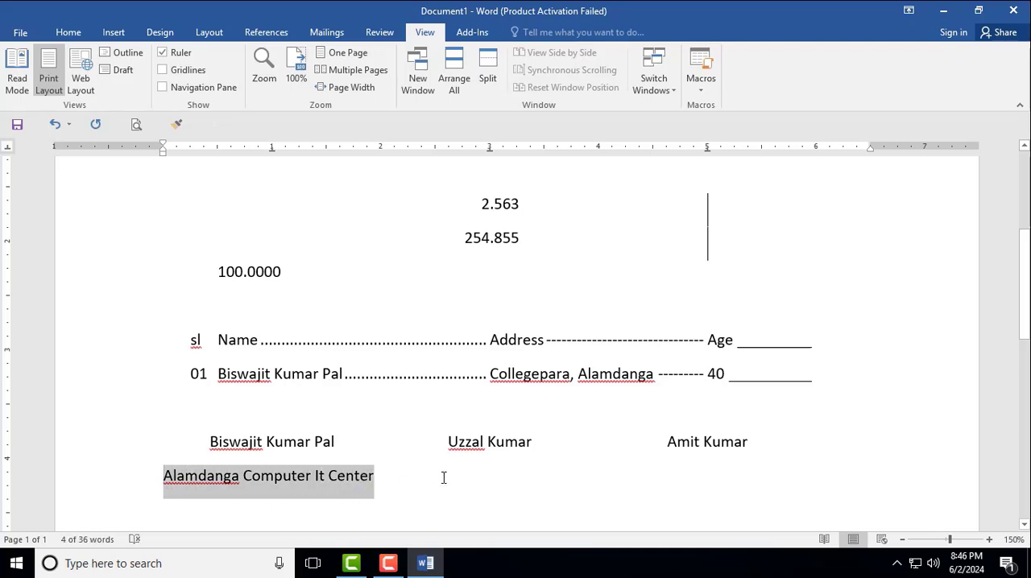
click(398, 486)
key(Tab)
key(ctrl+v)
key(Tab)
key(ctrl+v)
key(Return)
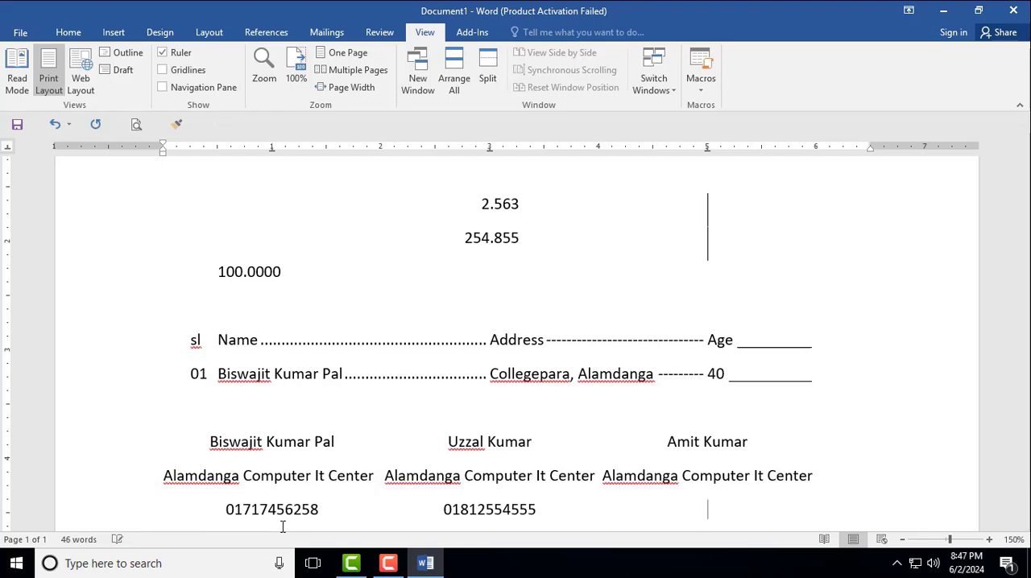
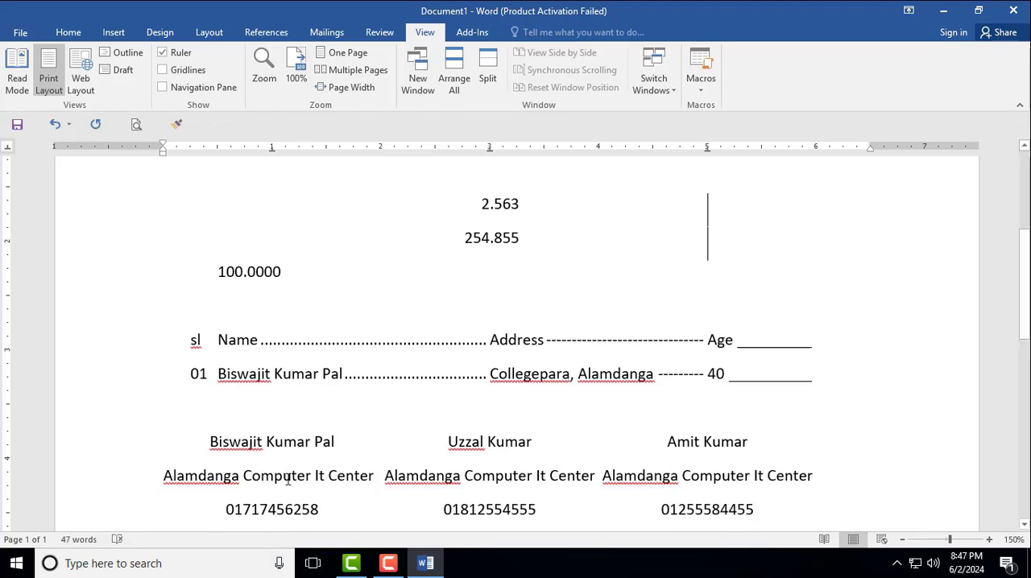
- Remove the space after paragraph from the three centered lines of names, organization and phone numbers
scroll(288, 479, down, 3)
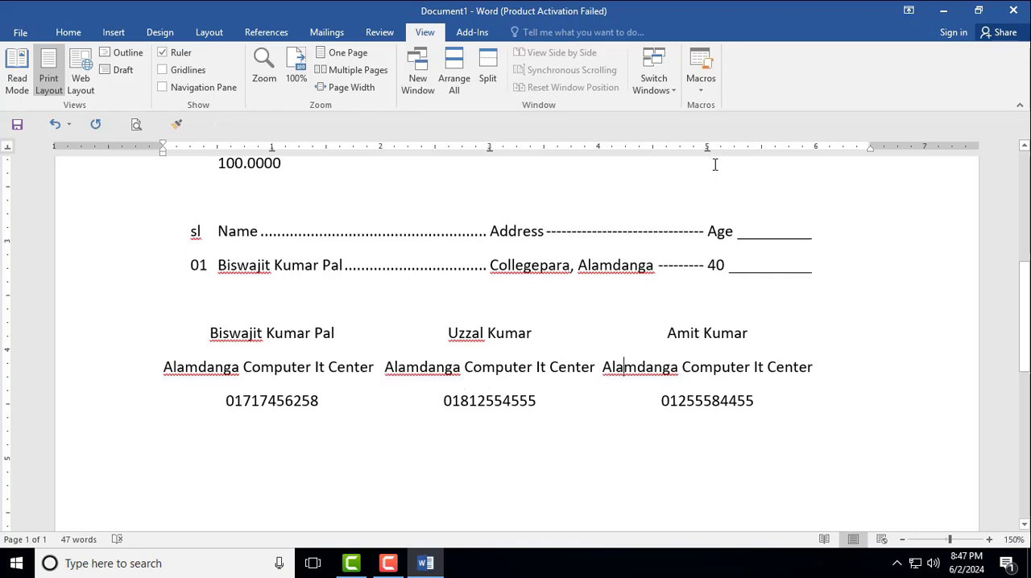
drag(208, 333, 762, 407)
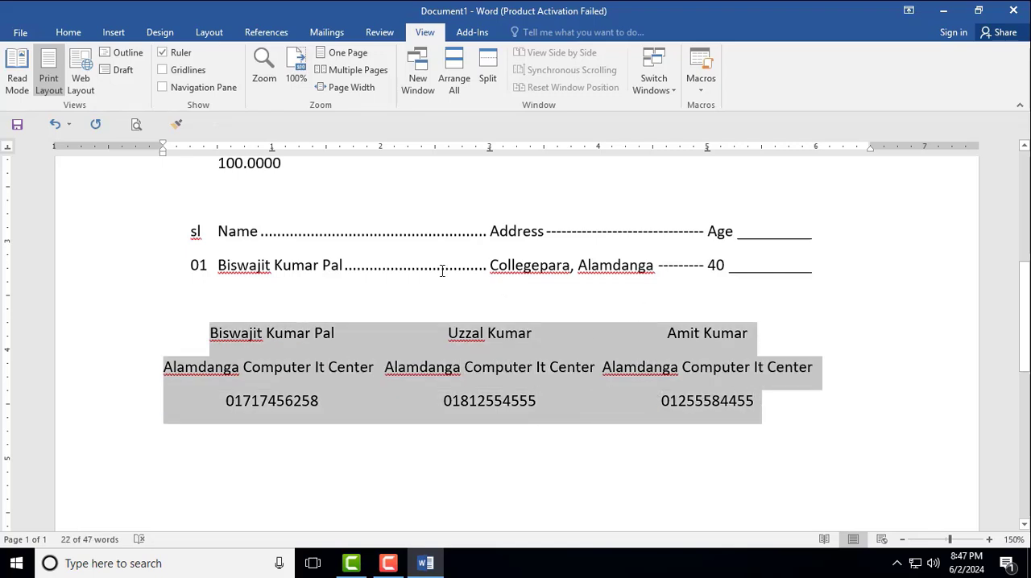
click(68, 32)
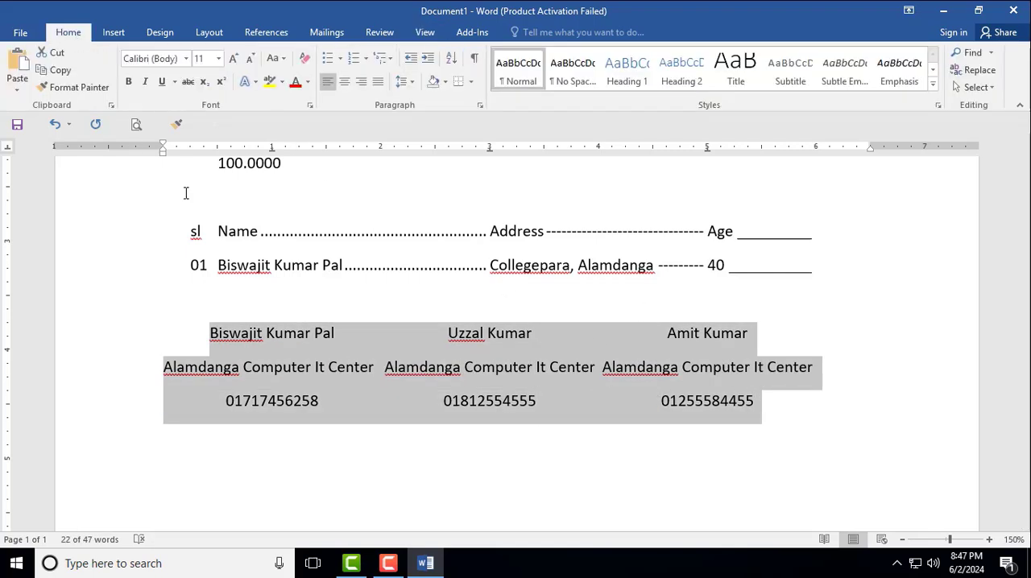
click(402, 82)
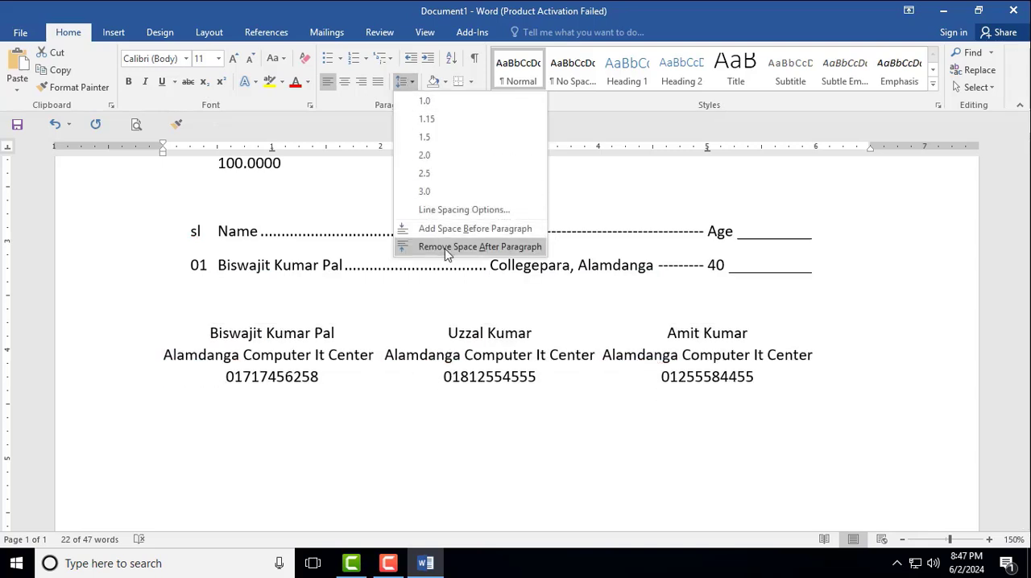
click(448, 250)
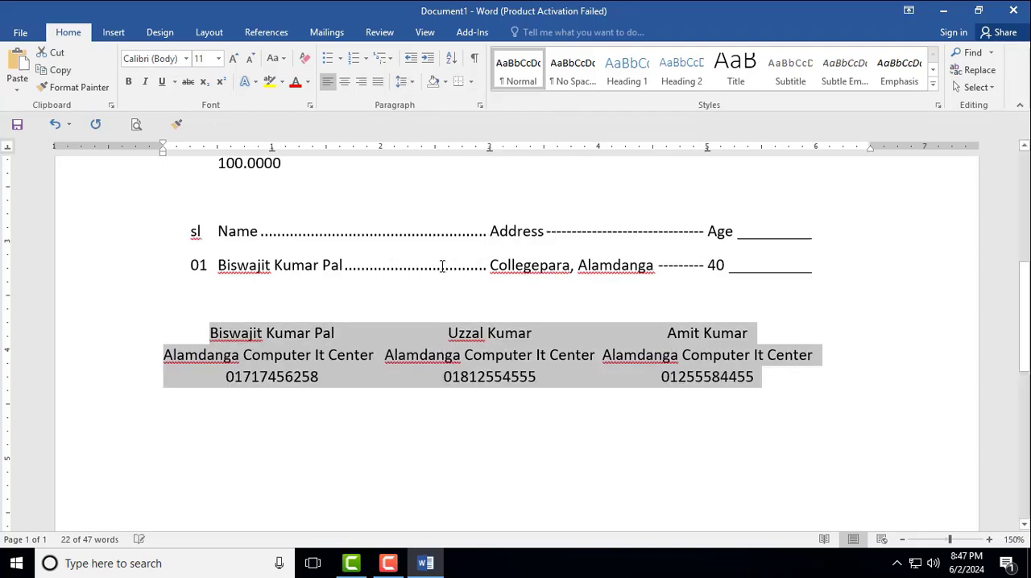
click(463, 348)
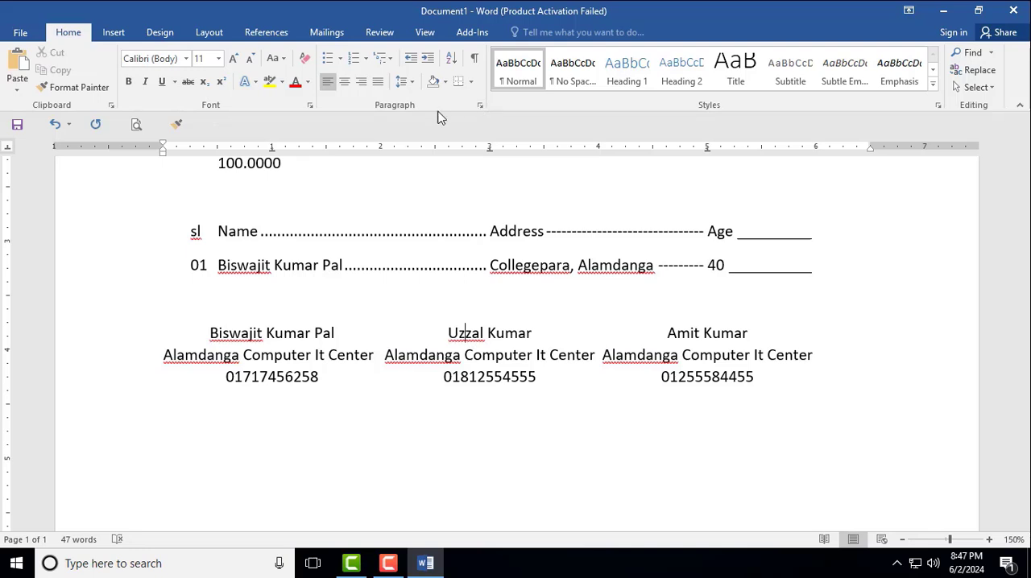
click(403, 82)
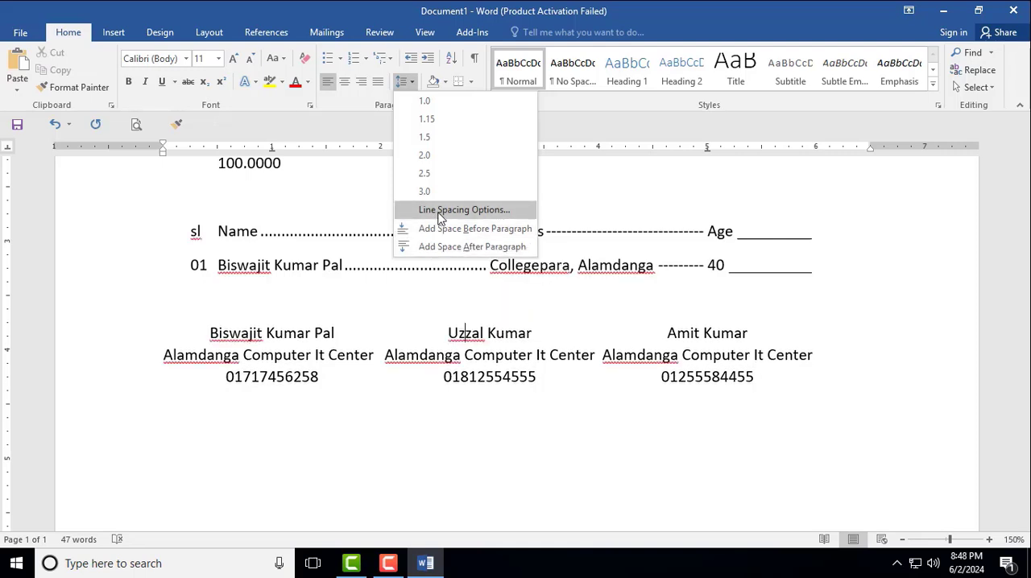
click(675, 380)
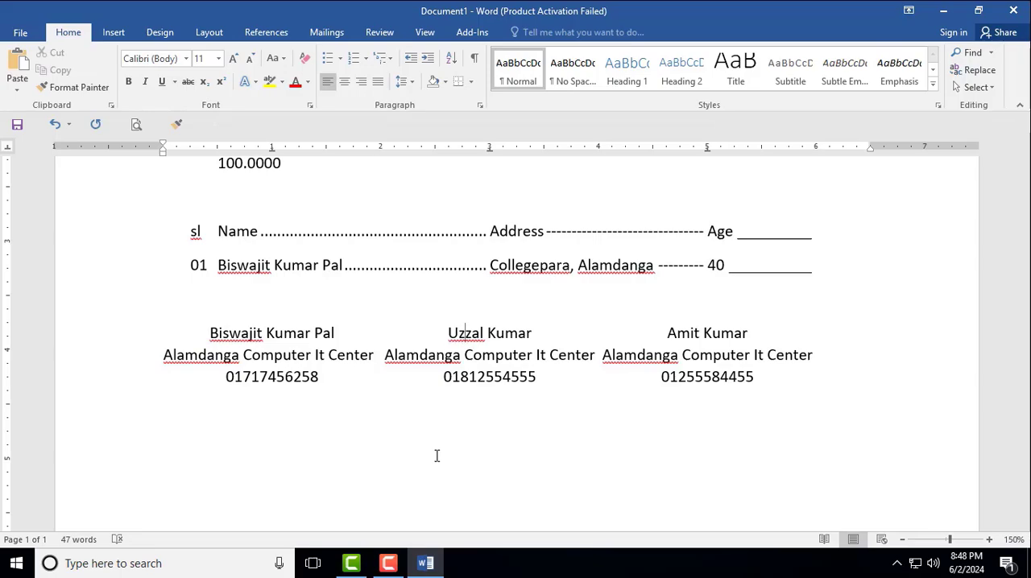
- Minimize the document window and refresh the desktop several times
click(943, 11)
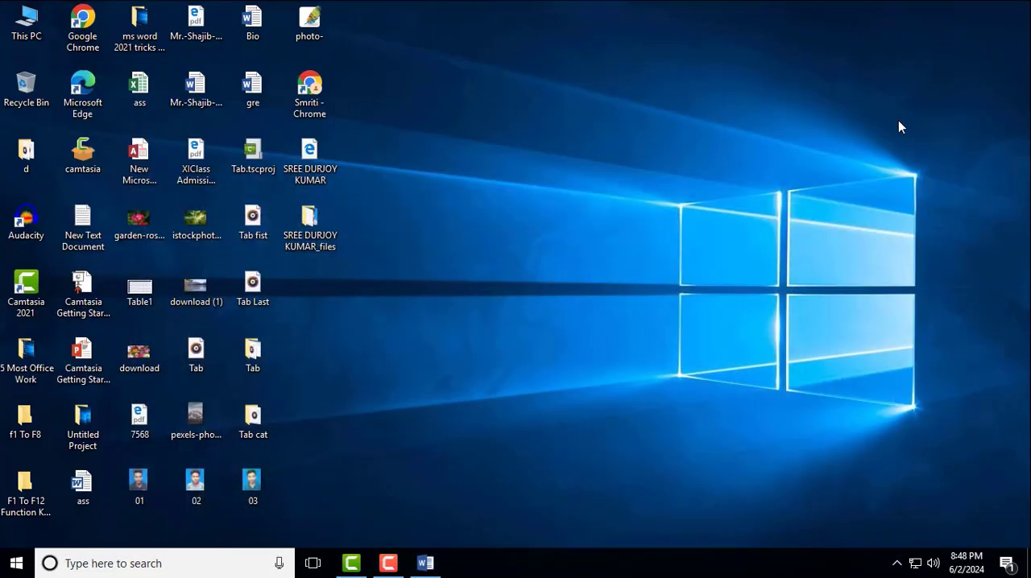
right_click(555, 106)
click(594, 158)
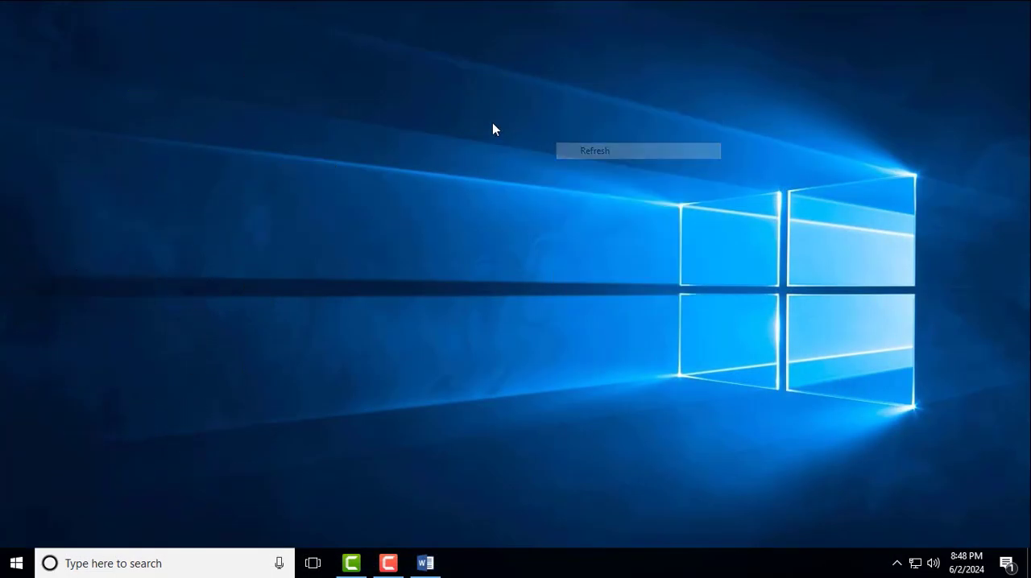
right_click(488, 115)
click(519, 158)
right_click(494, 133)
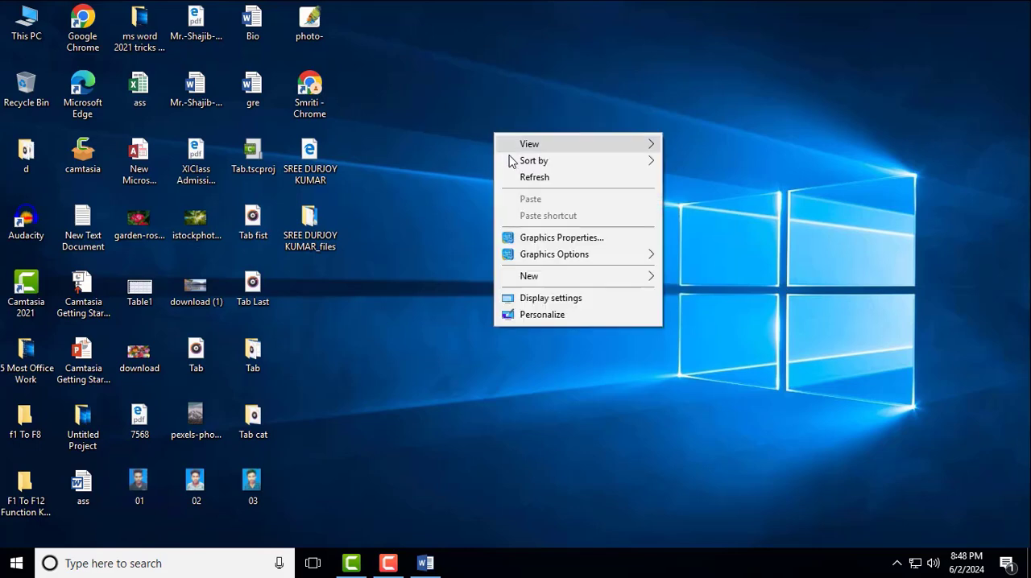
click(524, 179)
right_click(503, 125)
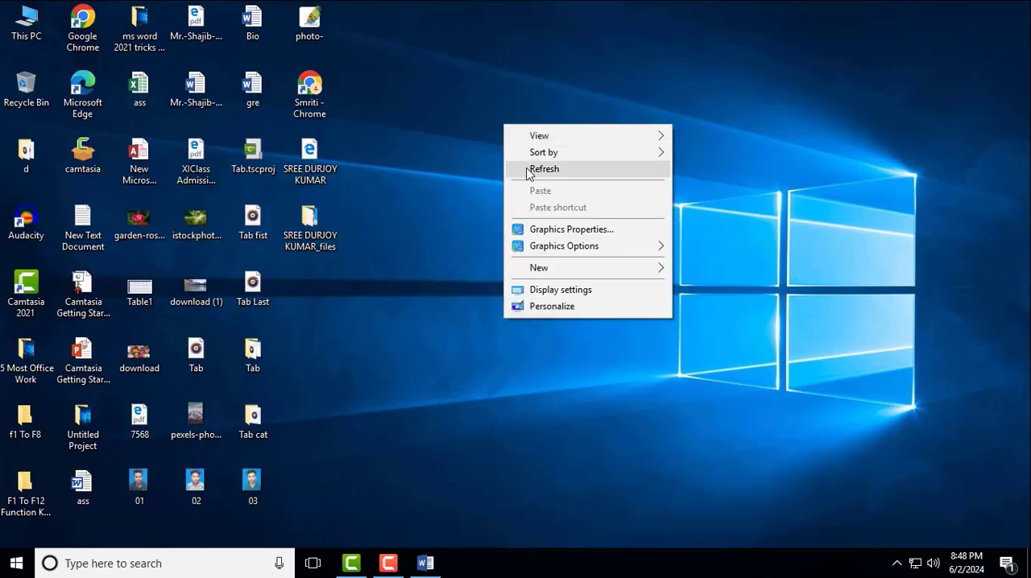
click(526, 172)
right_click(495, 115)
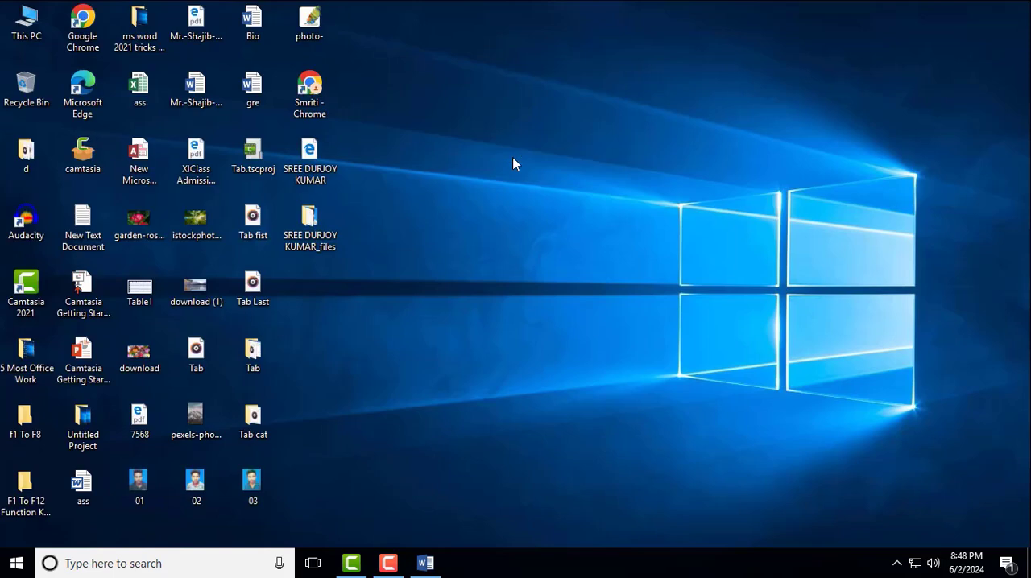